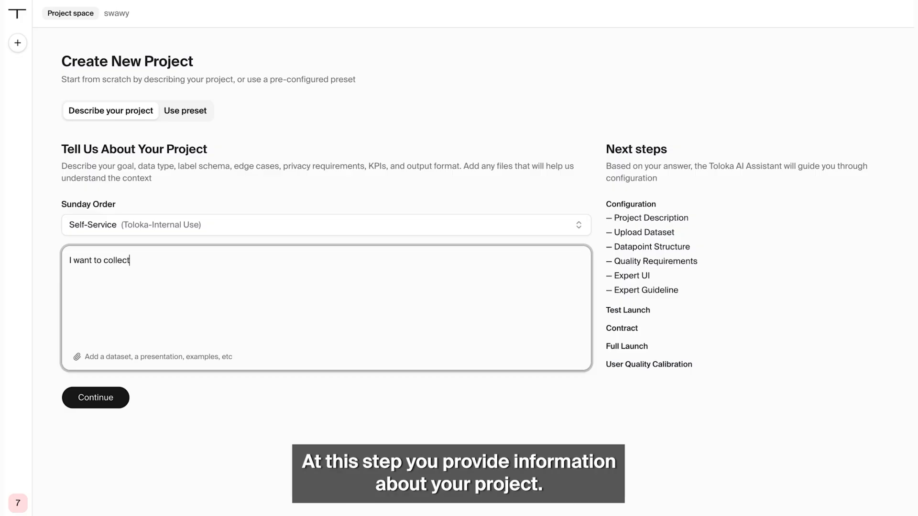
type("dataset")
key("ctrl+a")
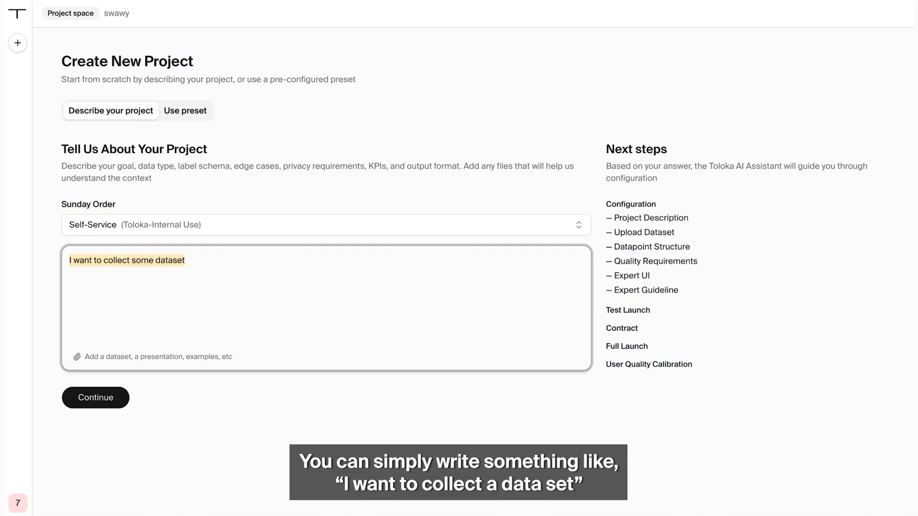
key("BackSpace")
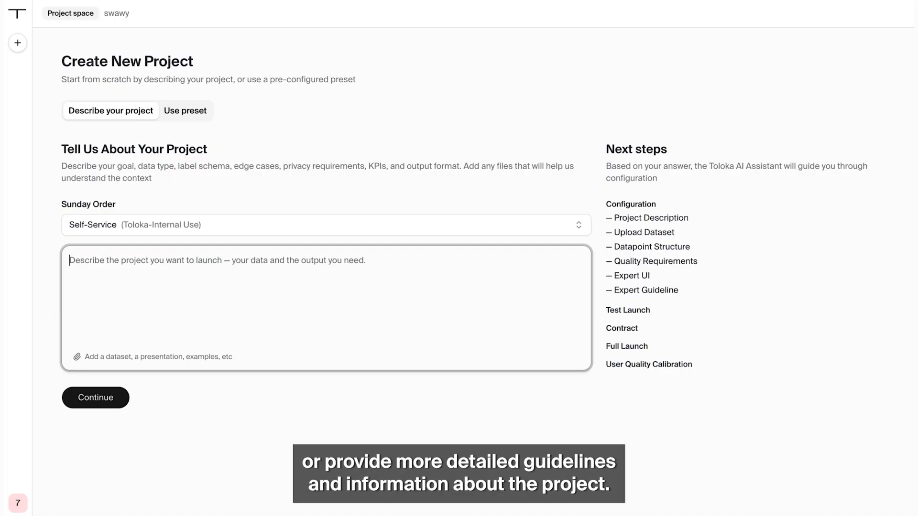
- Fill the project description with the copied "Selfie Collection for Face Detection Model Training" brief and continue to the project configuration
key("ctrl+v")
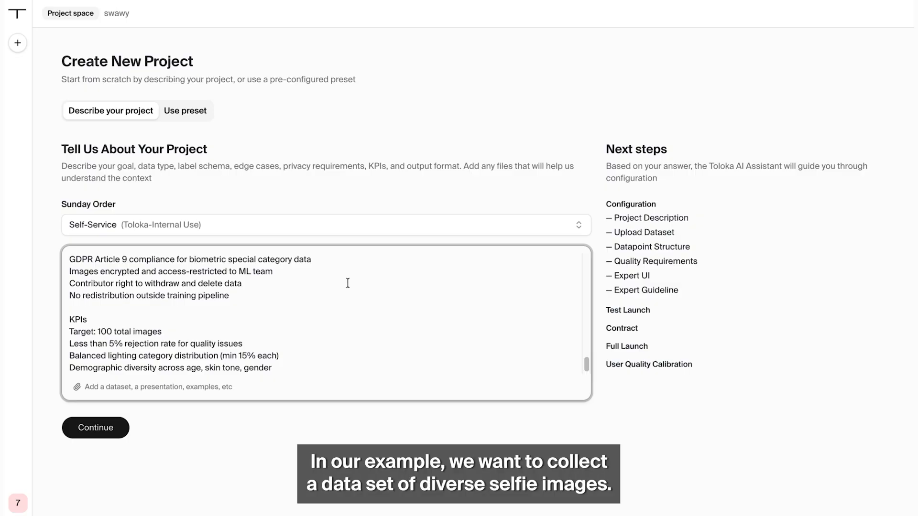
scroll(296, 313, "up", 15)
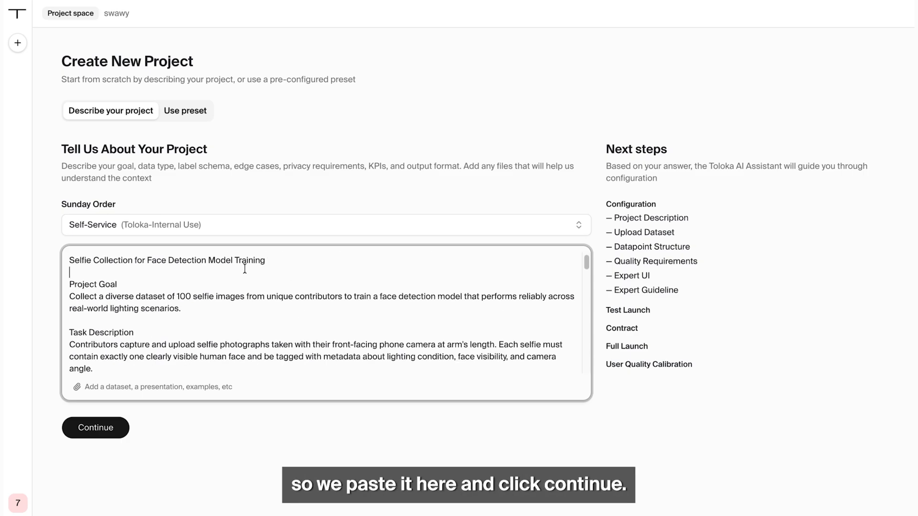
left_click(109, 425)
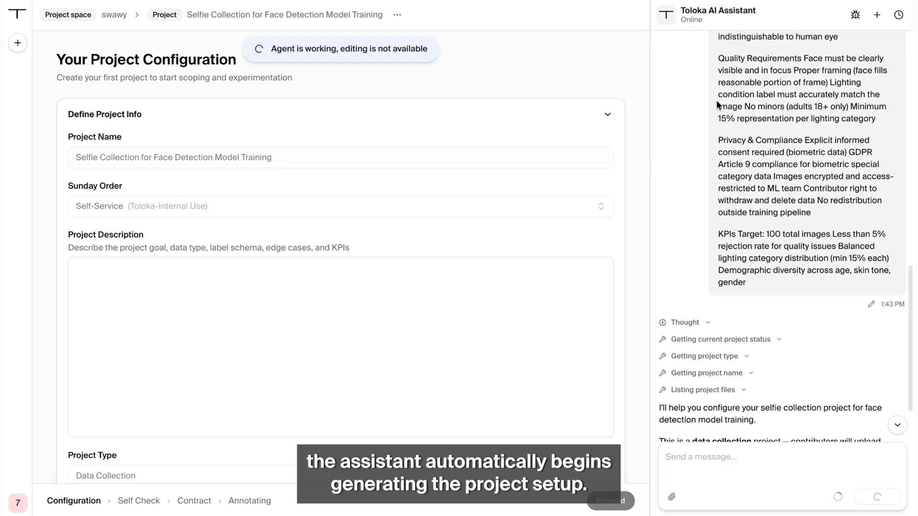
- Review the submitted brief in the assistant conversation and look at the available project type options
scroll(711, 230, "up", 12)
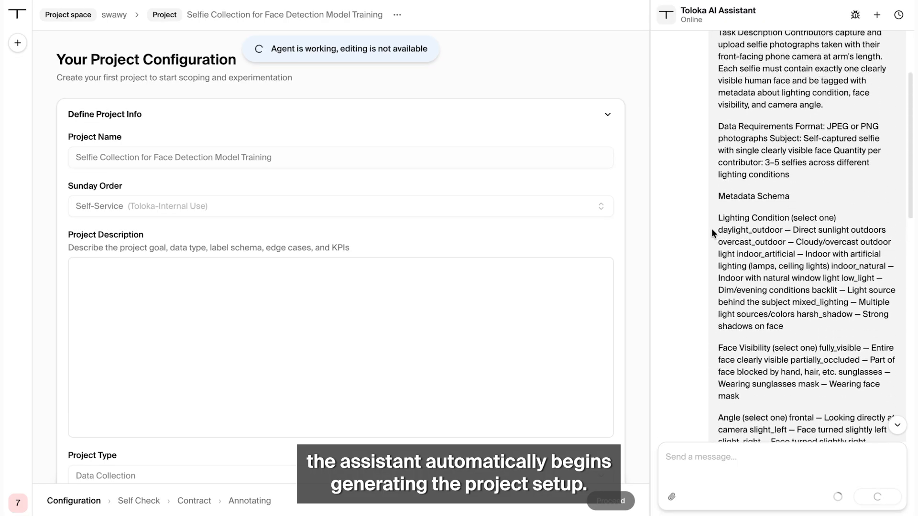
scroll(711, 229, "up", 3)
scroll(723, 191, "down", 8)
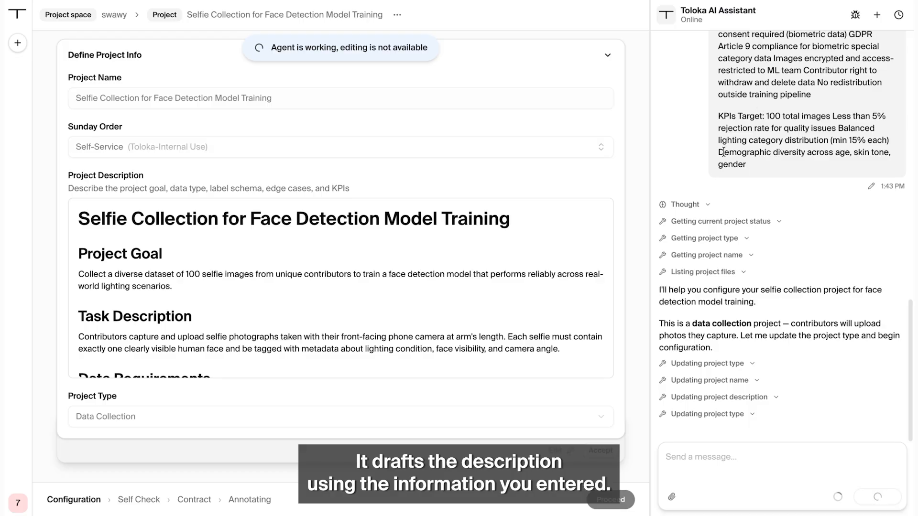
left_click(124, 416)
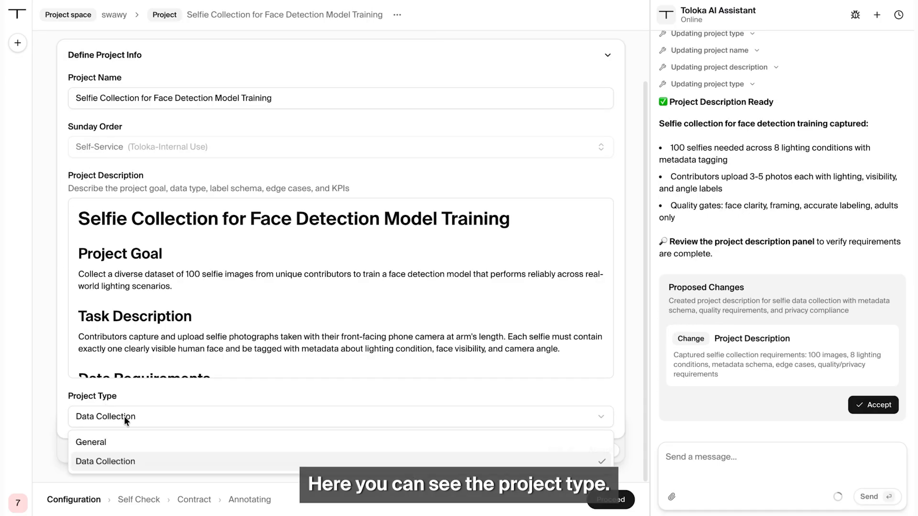
left_click(121, 419)
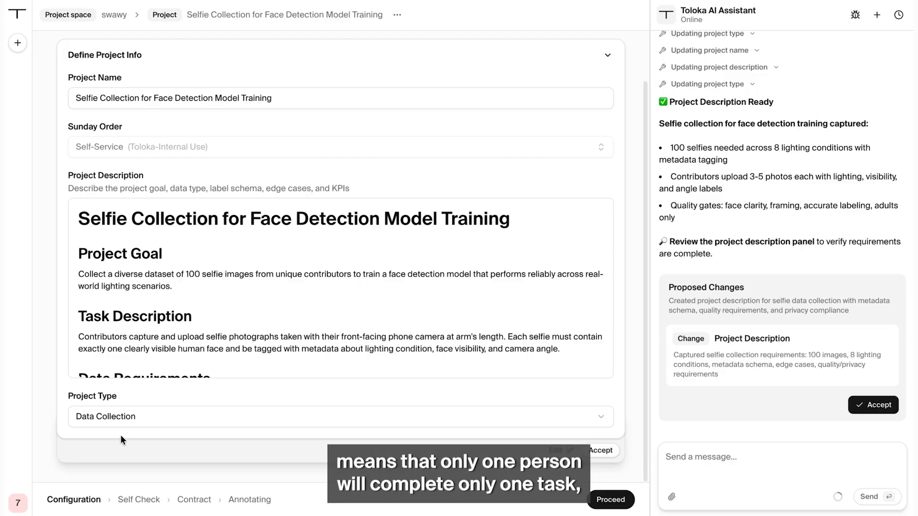
left_click(134, 415)
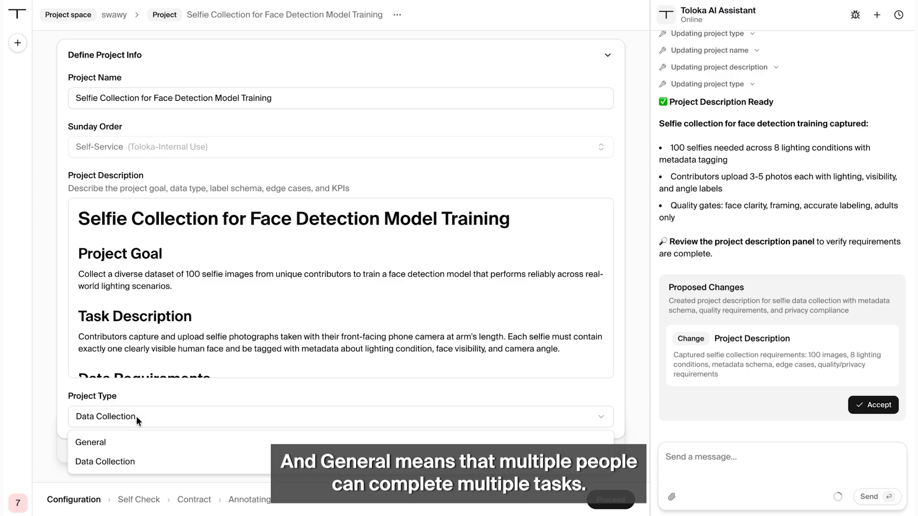
left_click(136, 417)
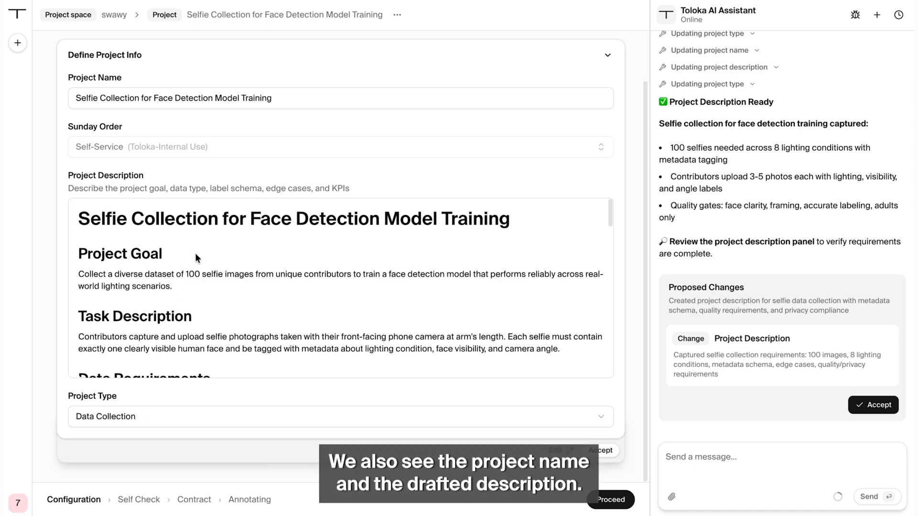
- Review the project name and the drafted project description, and accept the assistant's proposed Project Description change
left_click_drag(299, 98, 73, 98)
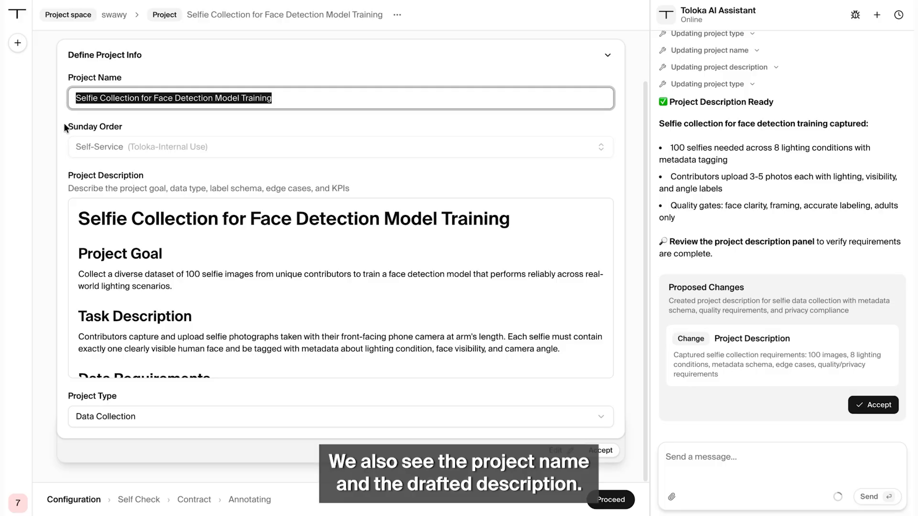
left_click(70, 161)
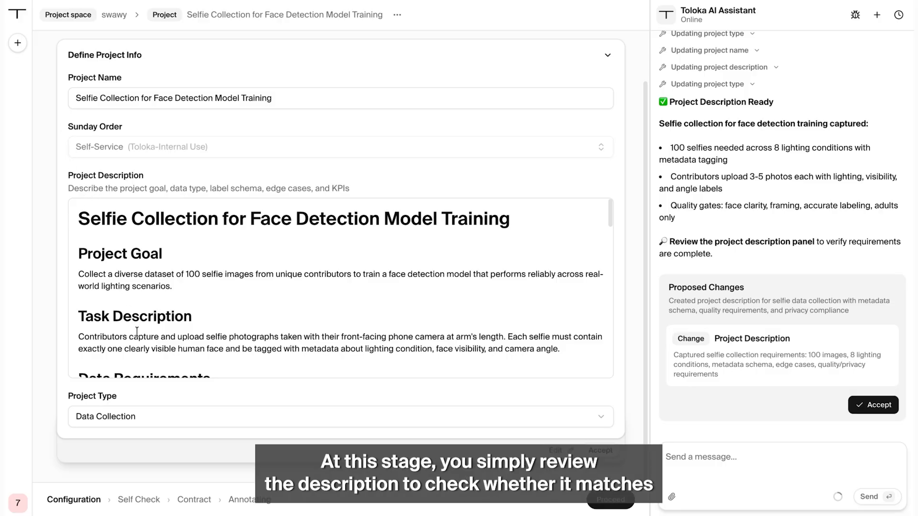
scroll(182, 274, "down", 3)
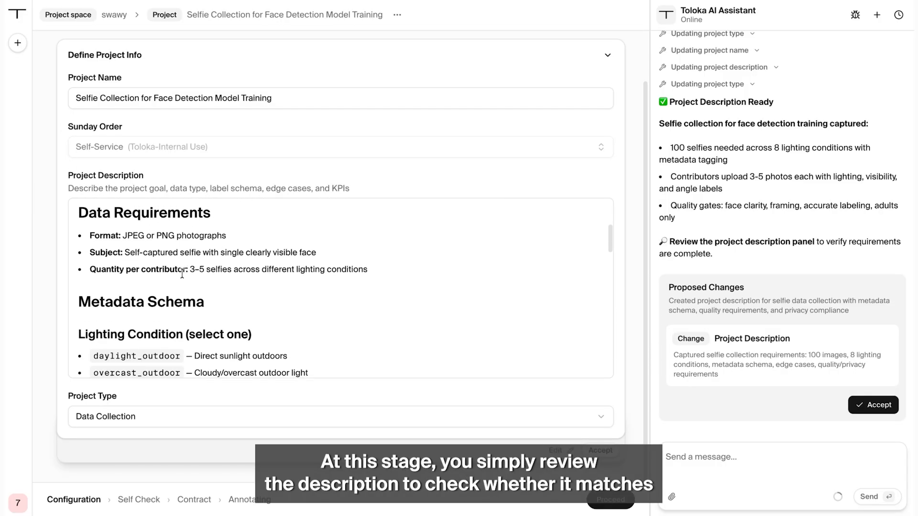
scroll(213, 272, "down", 3)
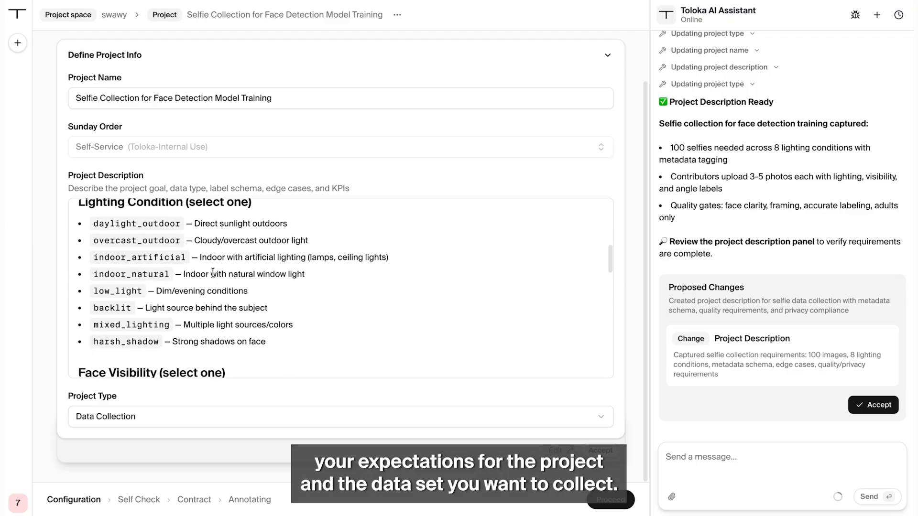
scroll(213, 272, "down", 3)
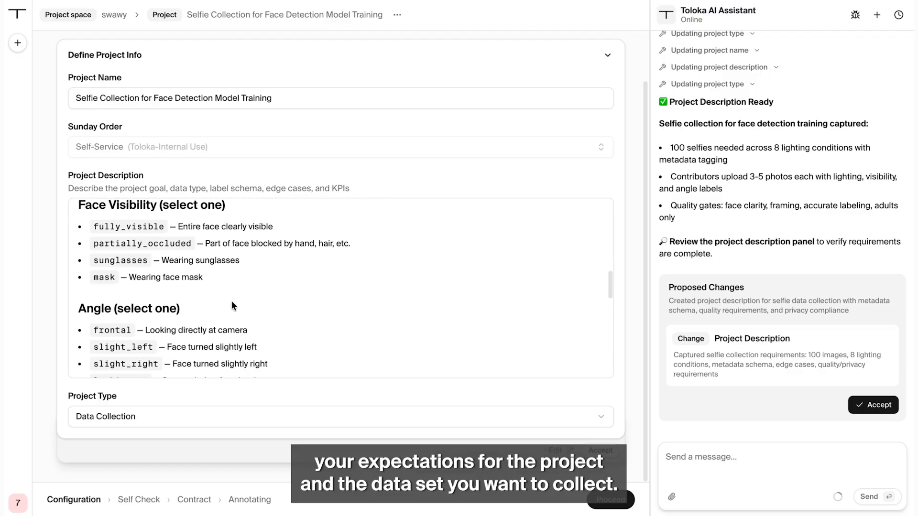
scroll(555, 277, "up", 8)
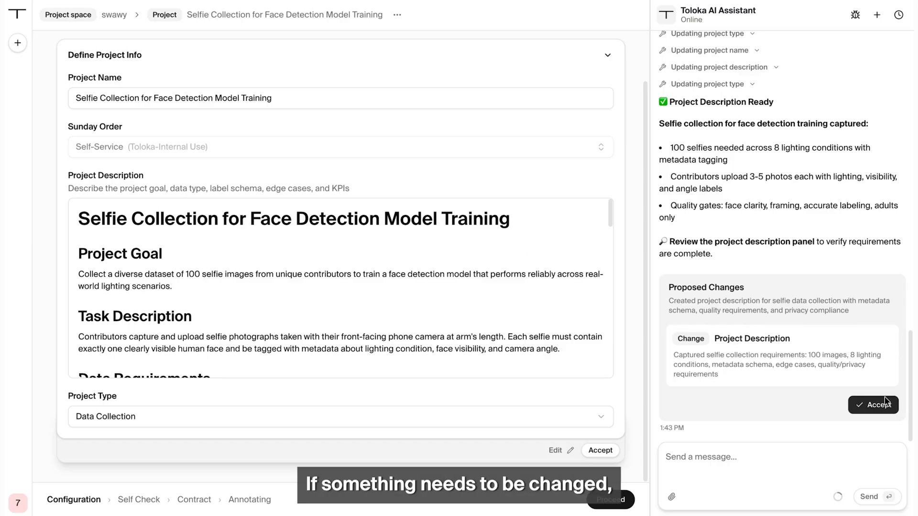
scroll(529, 271, "down", 1)
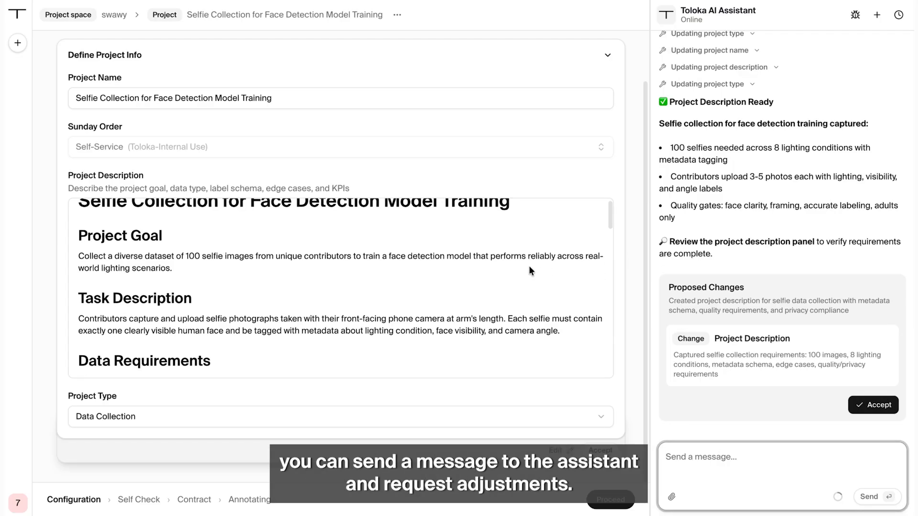
scroll(528, 266, "up", 2)
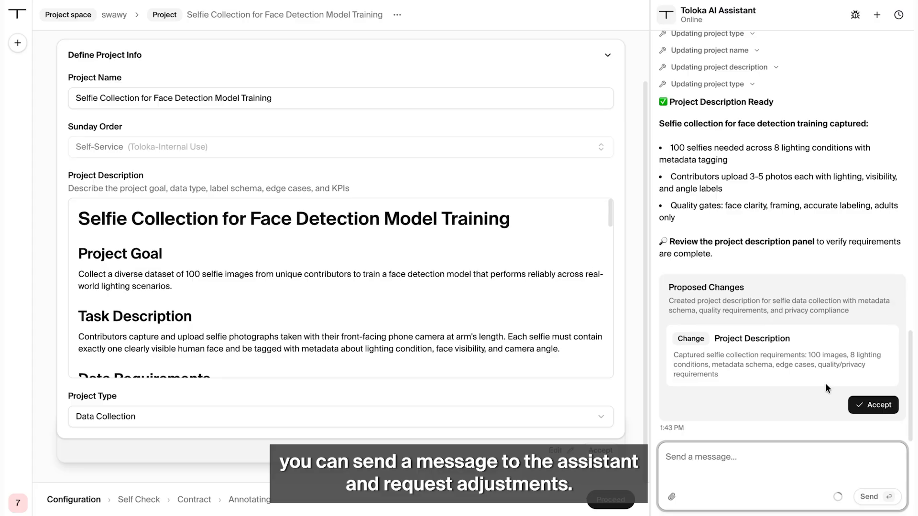
left_click(873, 405)
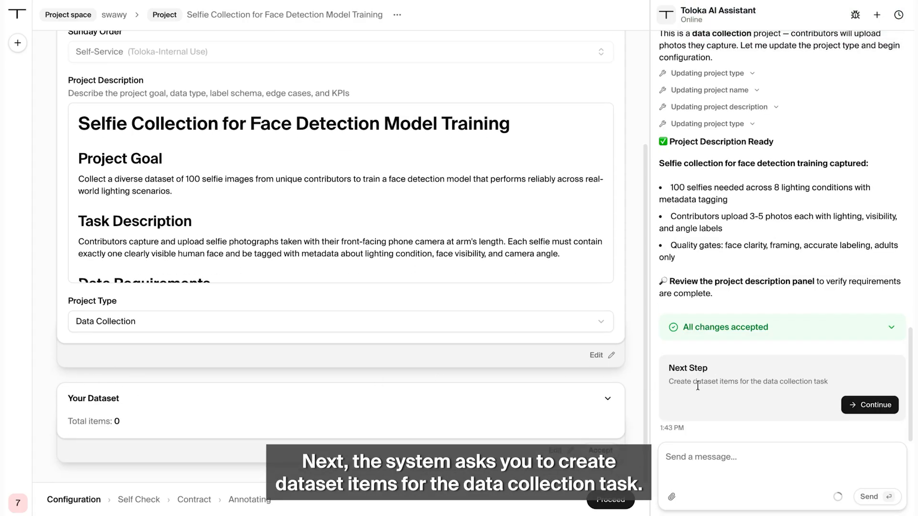
- Let the assistant continue with creating dataset items for the data collection task and expand its thought
left_click_drag(668, 381, 824, 382)
left_click(798, 382)
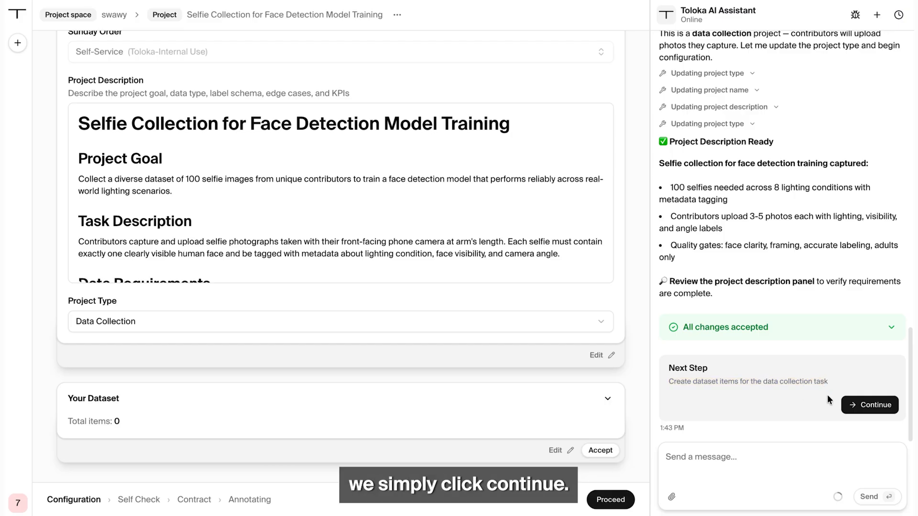
left_click(862, 405)
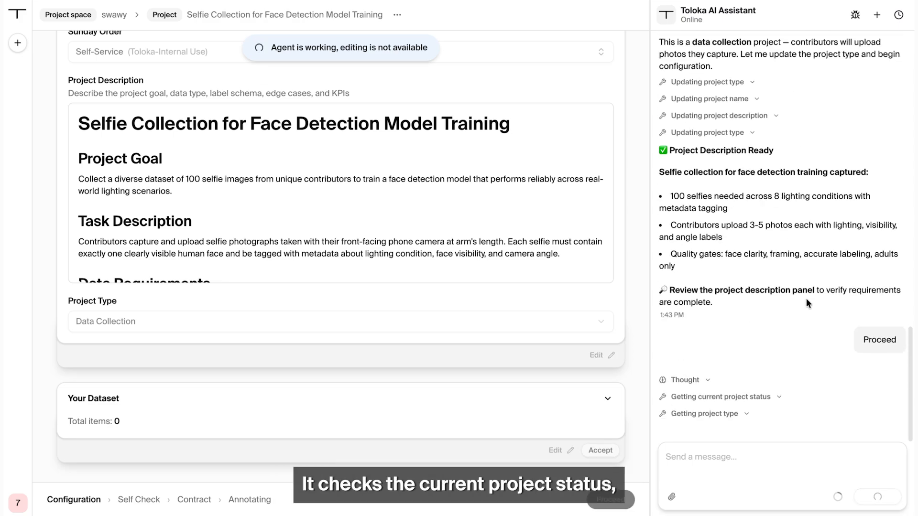
left_click(704, 381)
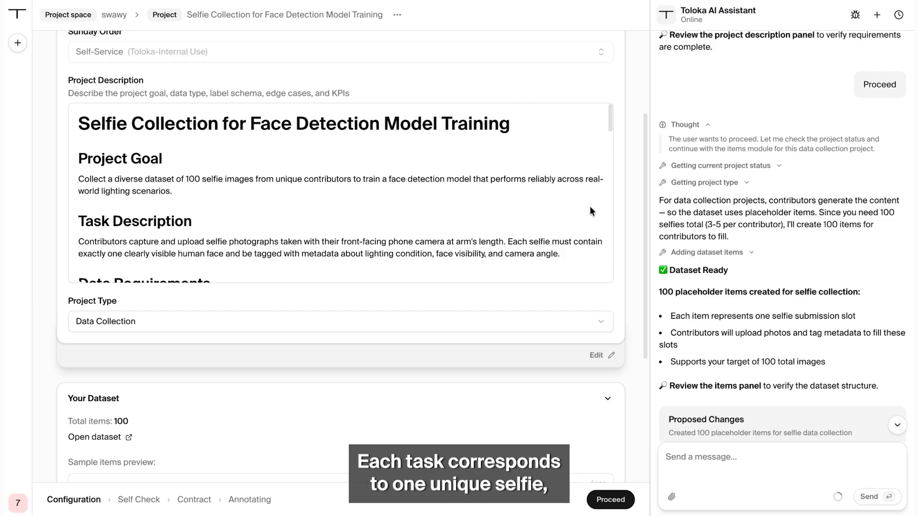
- Check the sample items preview of the generated dataset and accept the proposed Items change
scroll(631, 209, "down", 2)
scroll(631, 206, "down", 2)
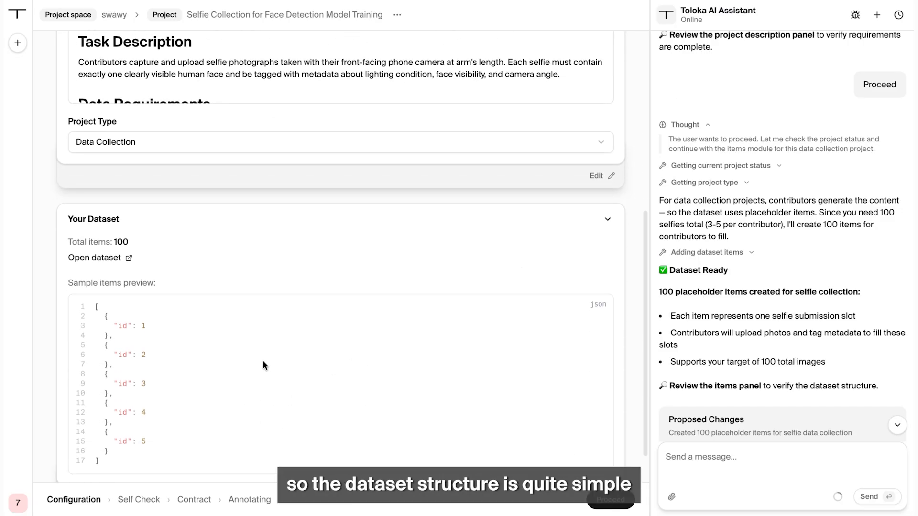
scroll(264, 365, "down", 1)
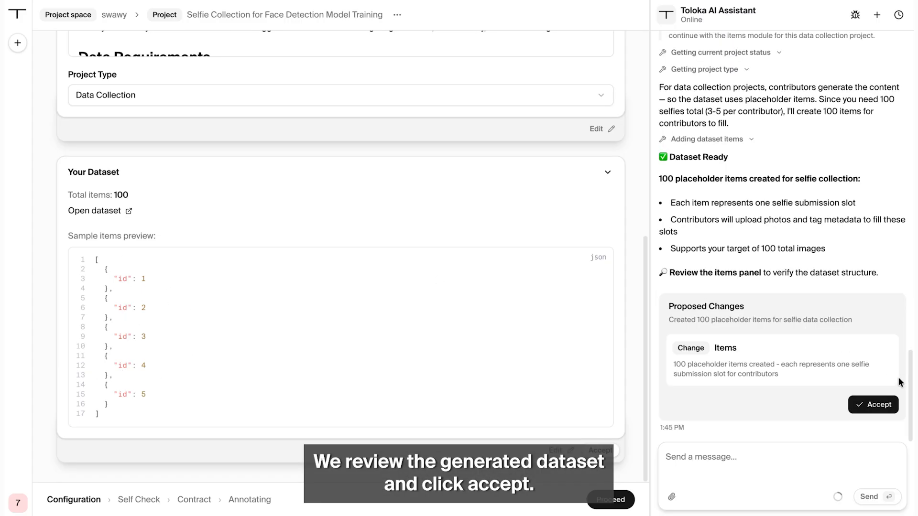
left_click(875, 406)
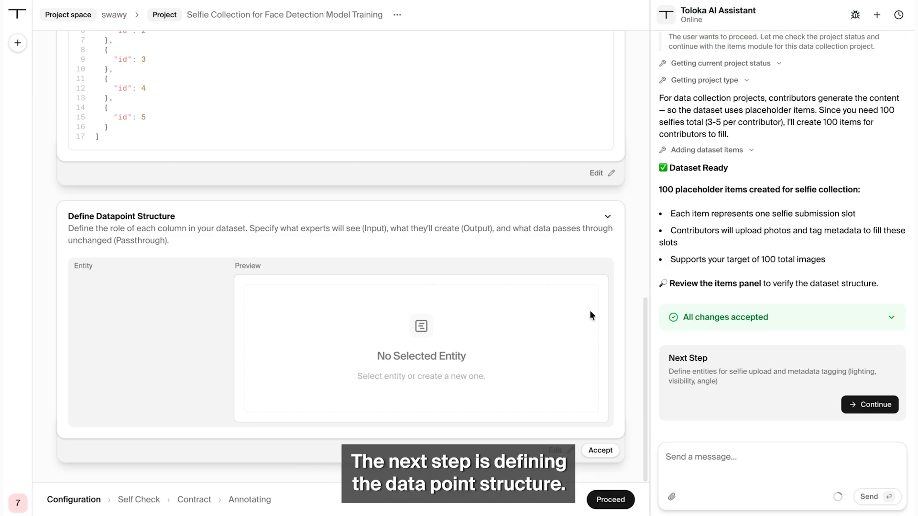
- Have the assistant define the entities for selfie upload and metadata tagging, and review the resulting datapoint structure
left_click(875, 404)
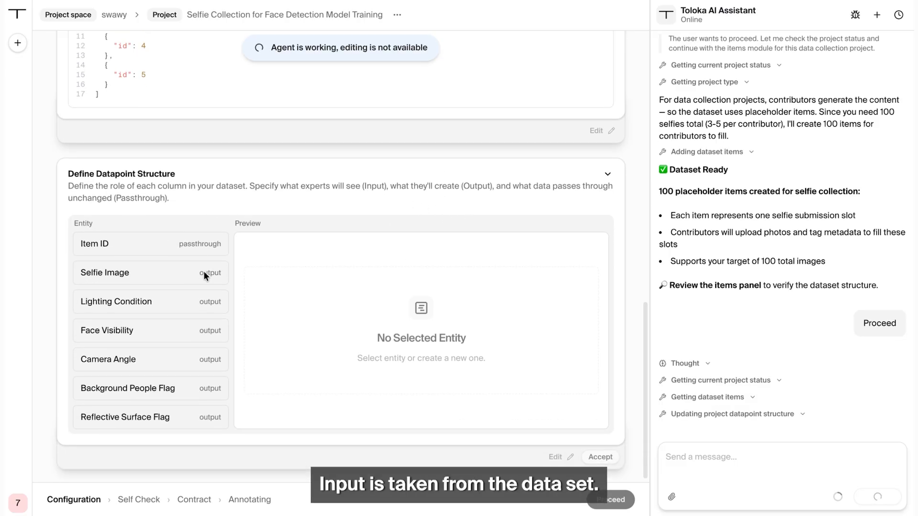
scroll(205, 274, "up", 1)
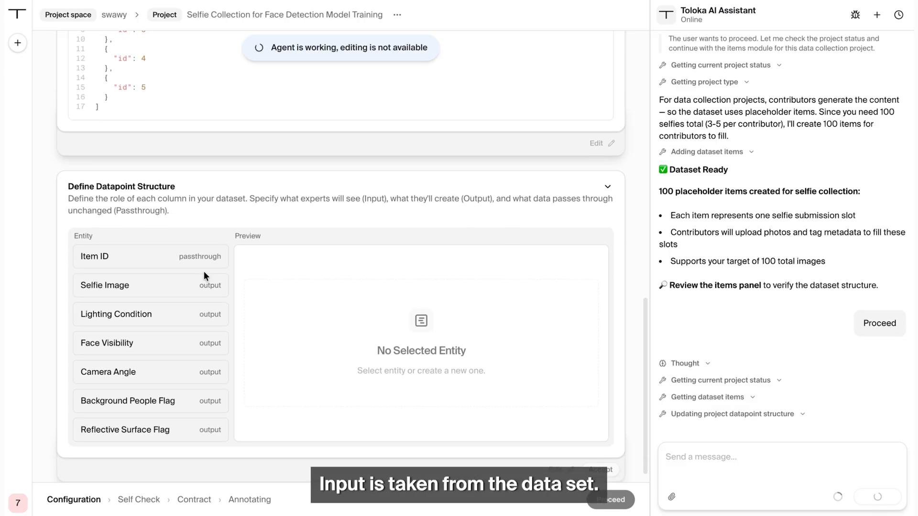
scroll(212, 180, "up", 2)
scroll(211, 176, "up", 1)
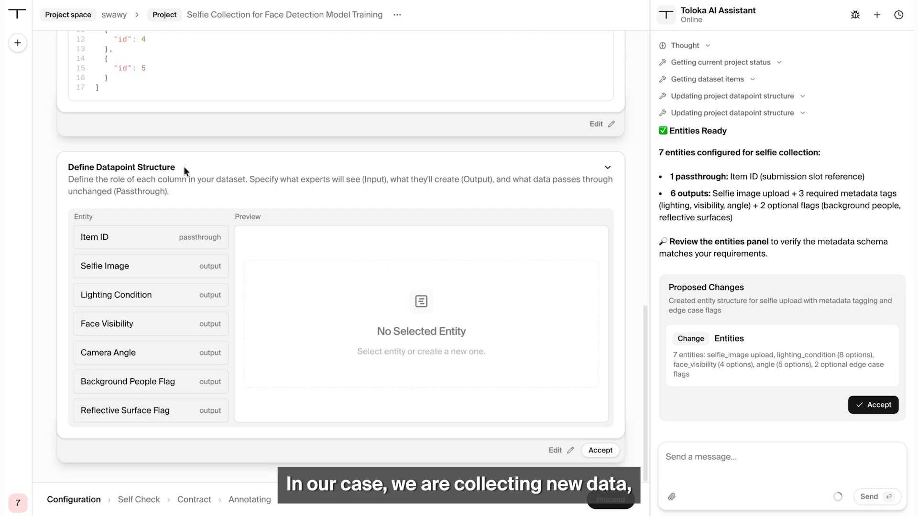
scroll(272, 203, "up", 1)
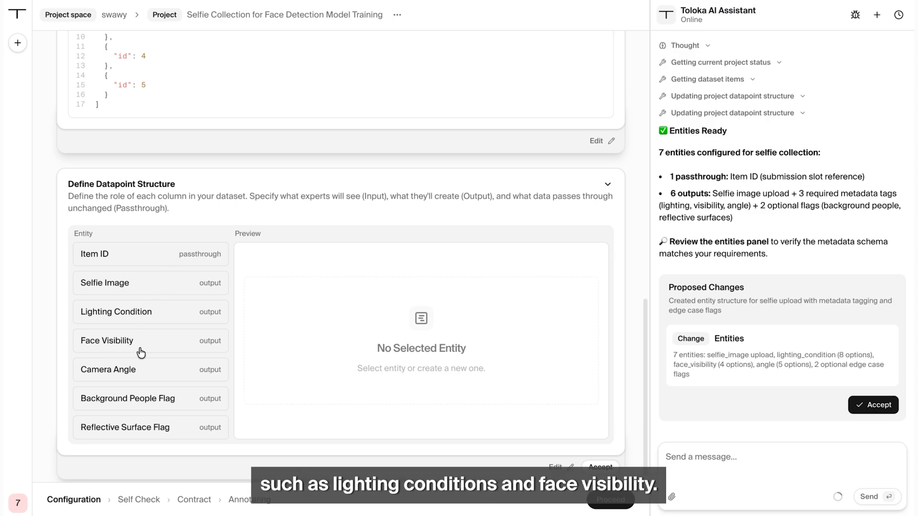
scroll(140, 353, "down", 1)
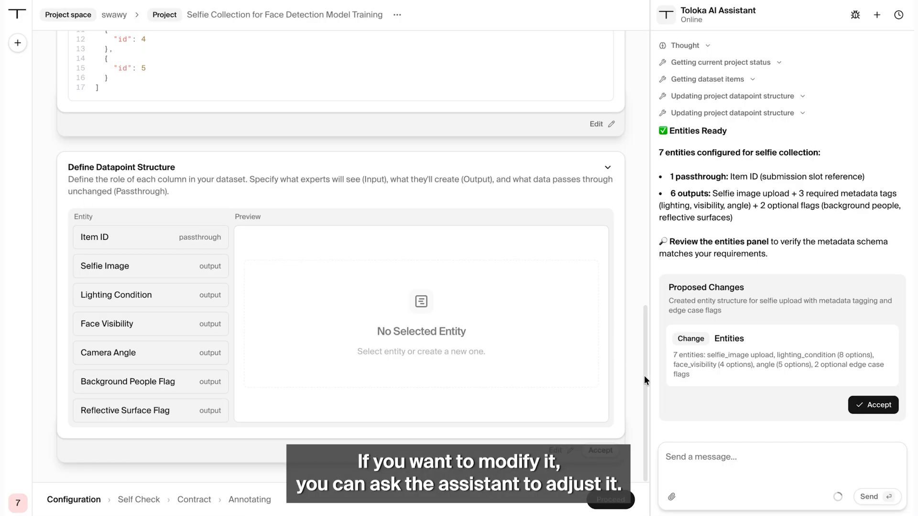
- Send the assistant the request "Remove Camera Angle from the Datapoint Structure"
left_click(704, 450)
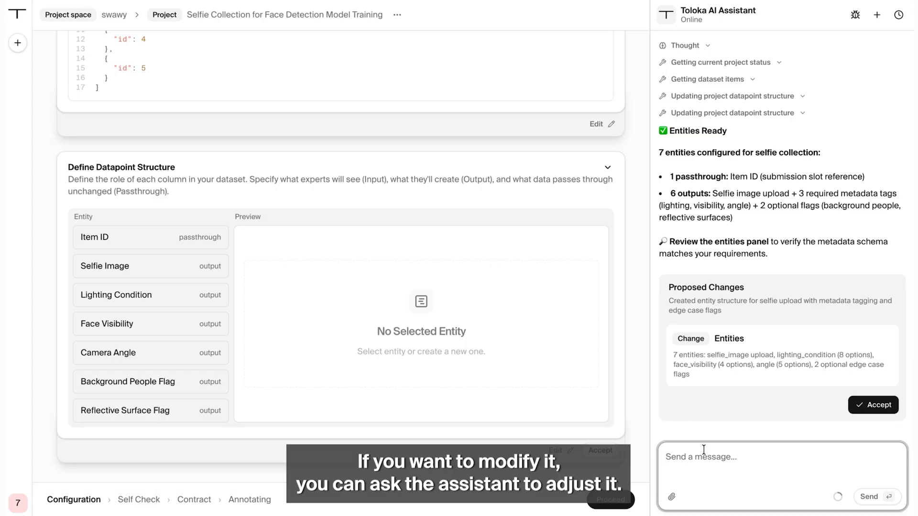
type("Remove Cam")
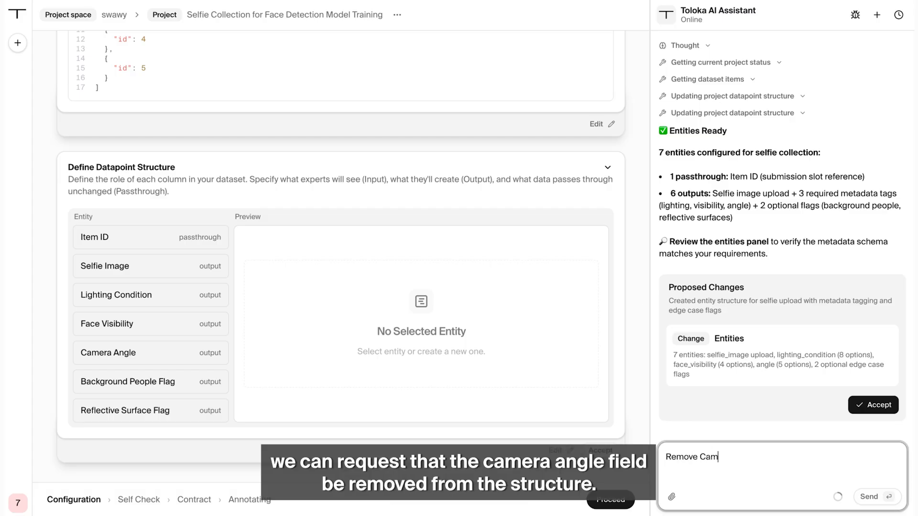
type("era Angle from the Data")
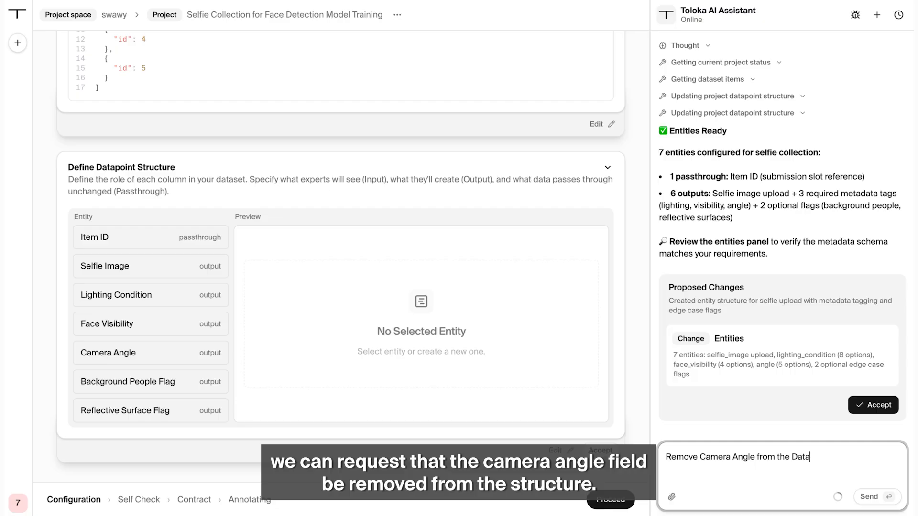
type("point Structure")
key("Return")
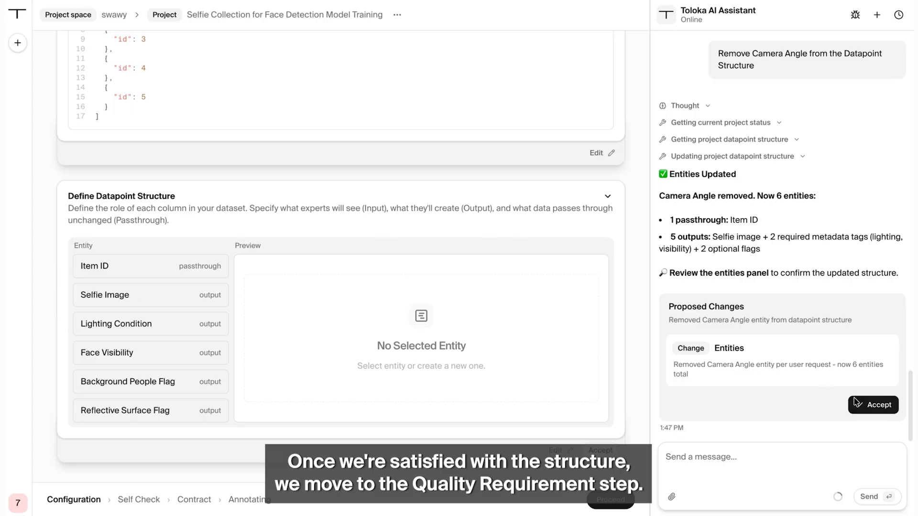
- Accept the proposed Entities change and have the assistant define quality criteria for image clarity, framing and metadata accuracy
left_click(873, 405)
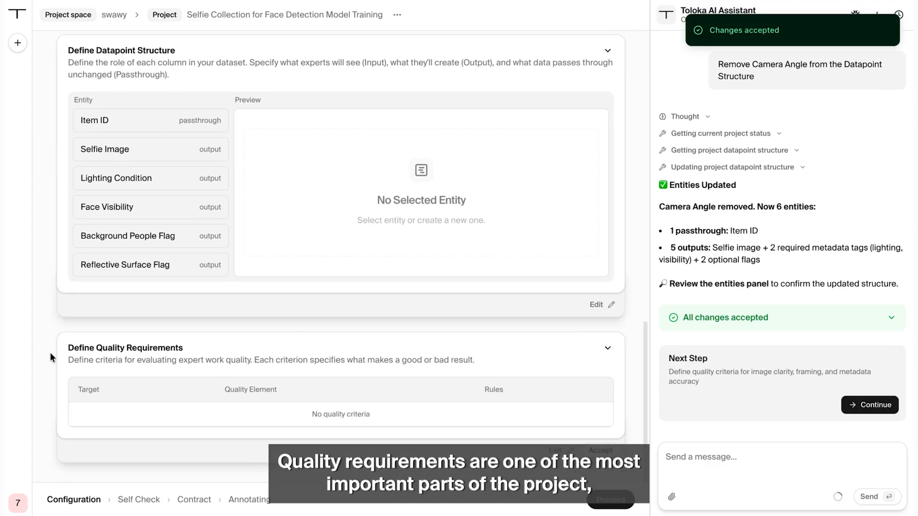
left_click(866, 406)
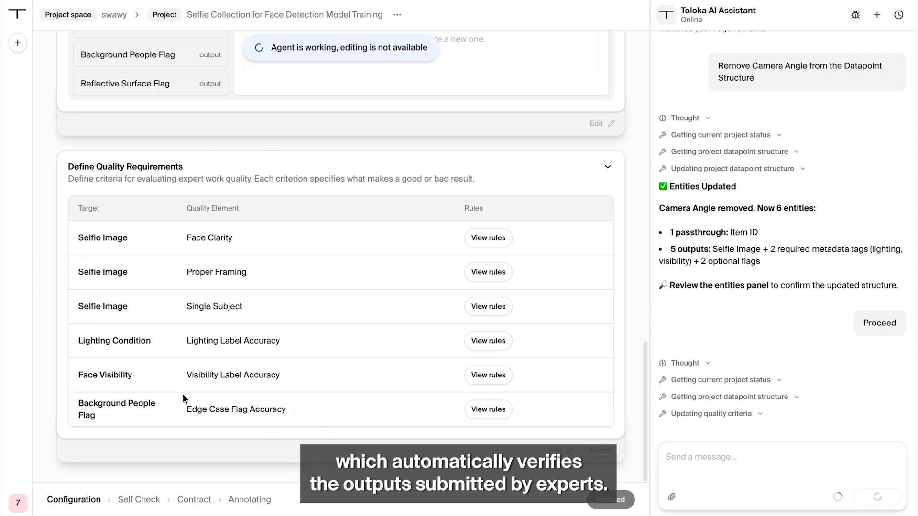
scroll(186, 300, "up", 4)
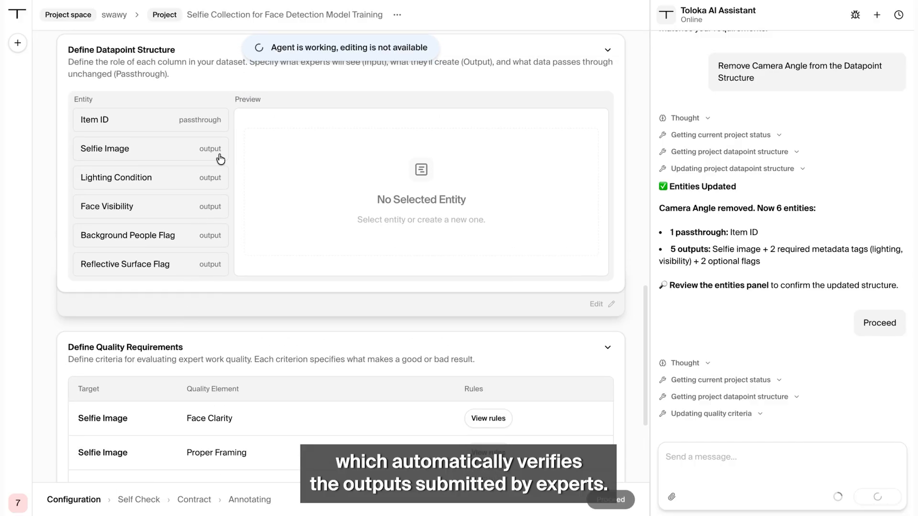
scroll(100, 152, "down", 5)
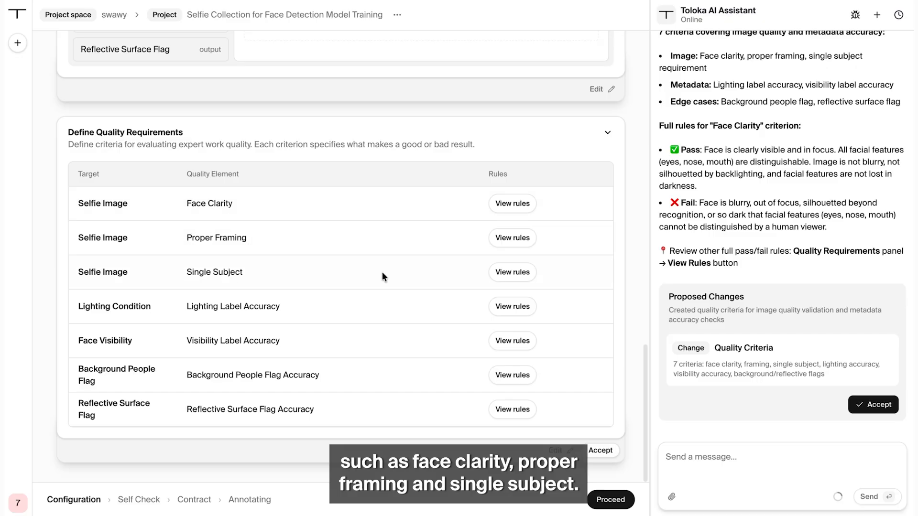
scroll(154, 327, "up", 1)
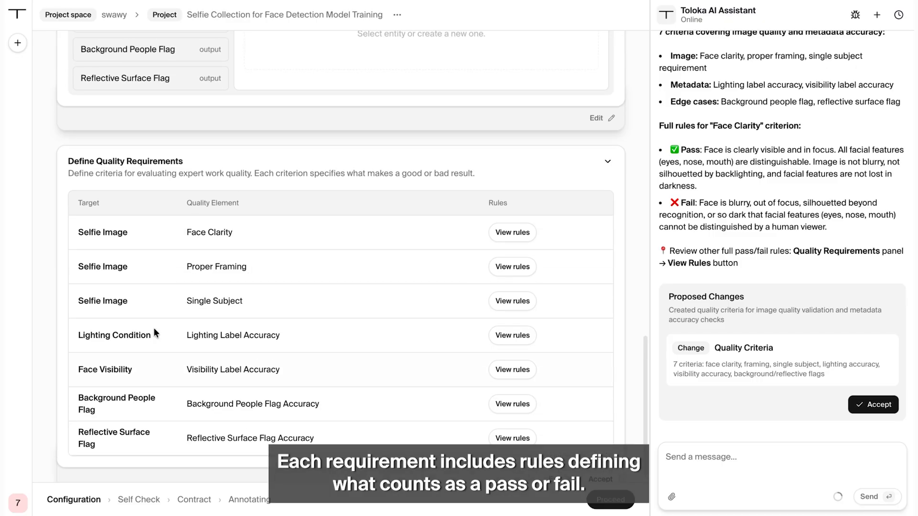
- Check the pass and fail conditions of the Face Clarity criterion and accept the proposed Quality Criteria change
left_click(517, 234)
left_click_drag(326, 209, 561, 235)
left_click(520, 231)
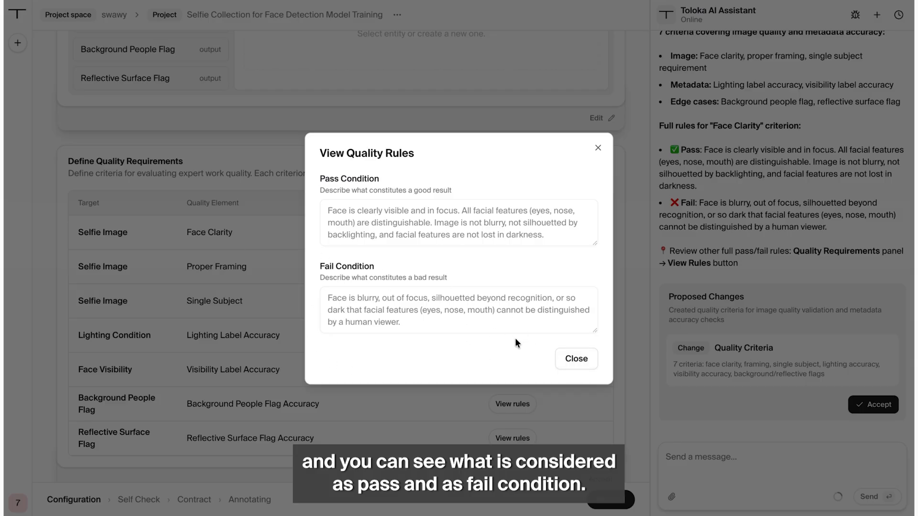
left_click(575, 363)
scroll(497, 299, "down", 1)
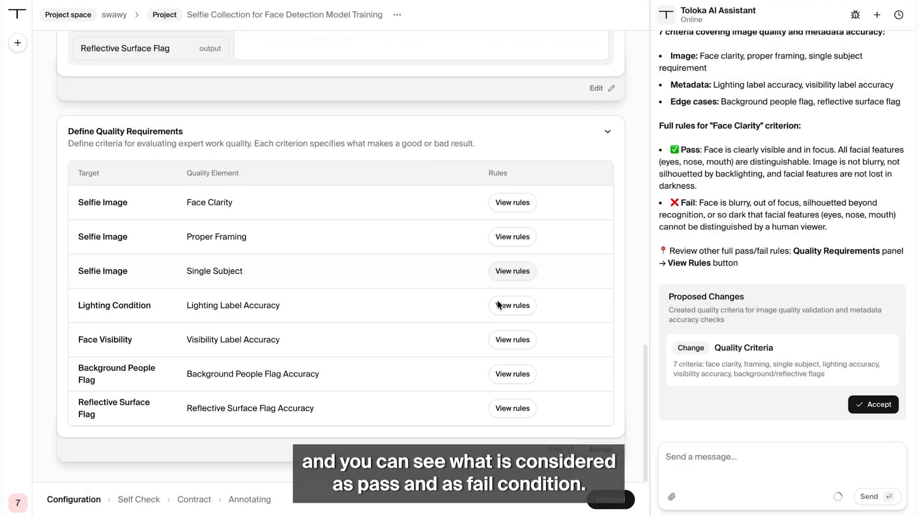
left_click(734, 467)
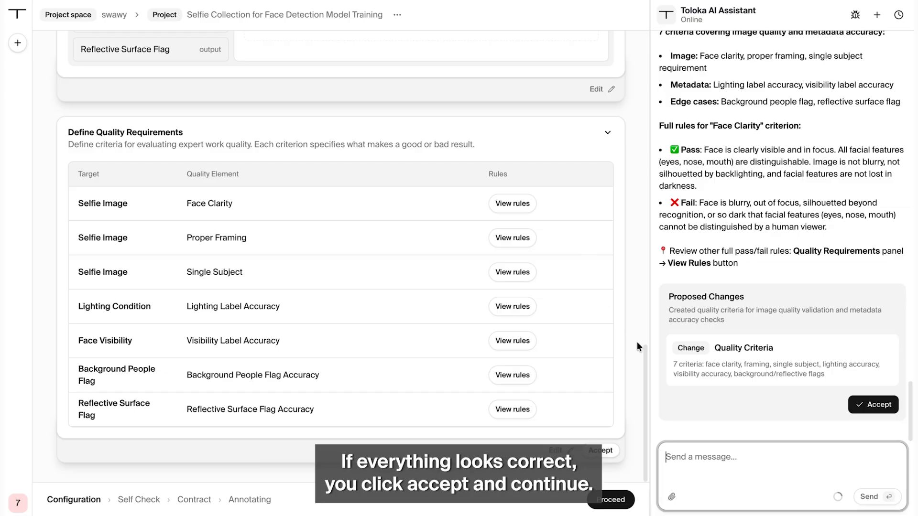
left_click(873, 405)
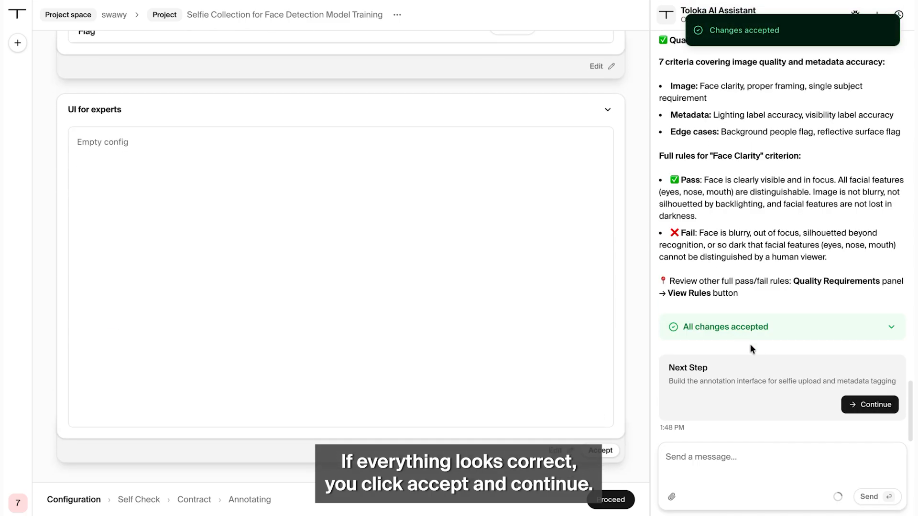
- Have the assistant build the annotation interface for selfie upload and metadata tagging, and accept the proposed UI Configuration change
left_click(870, 404)
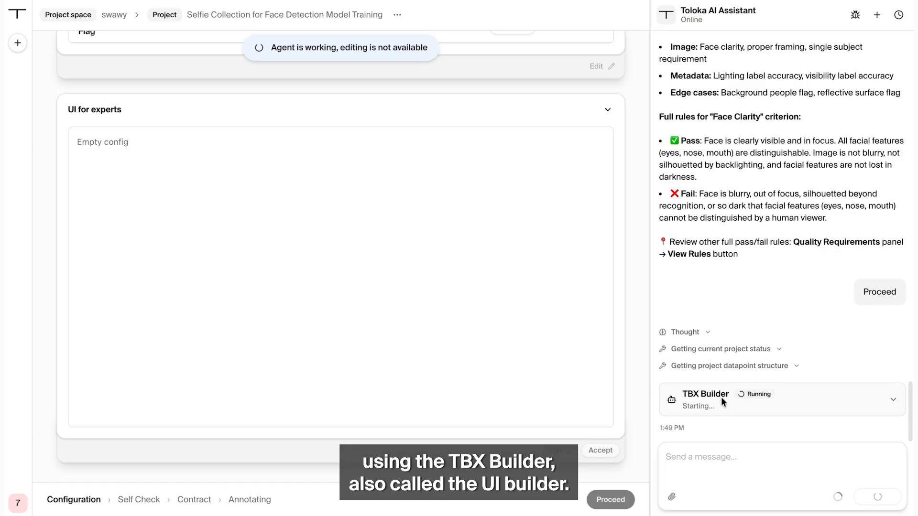
scroll(629, 150, "up", 15)
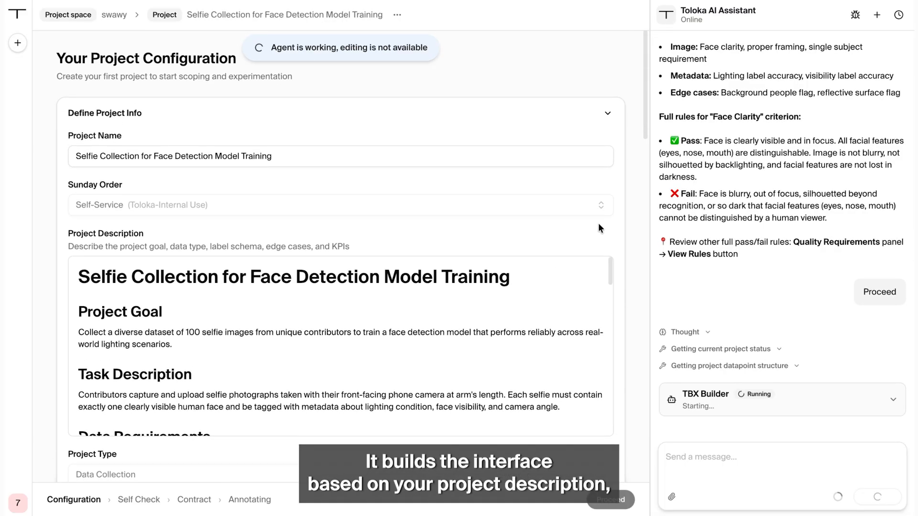
scroll(632, 181, "down", 15)
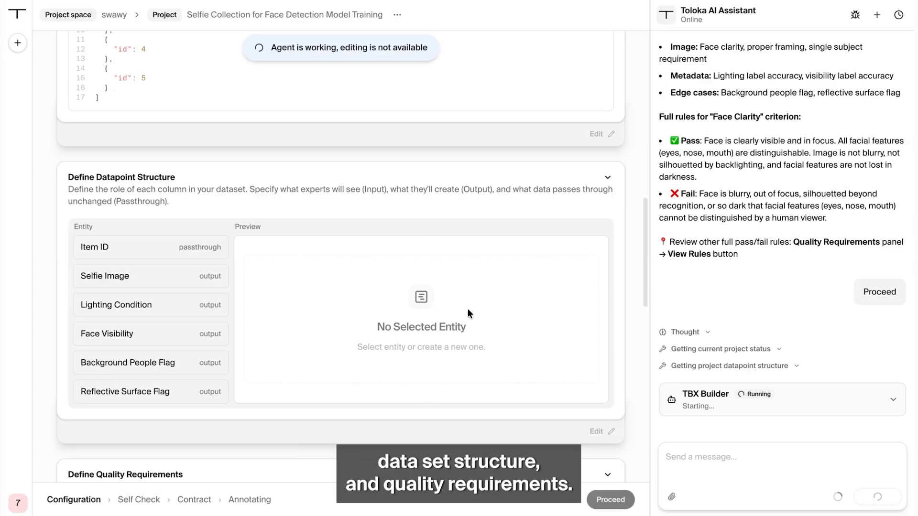
scroll(468, 309, "down", 7)
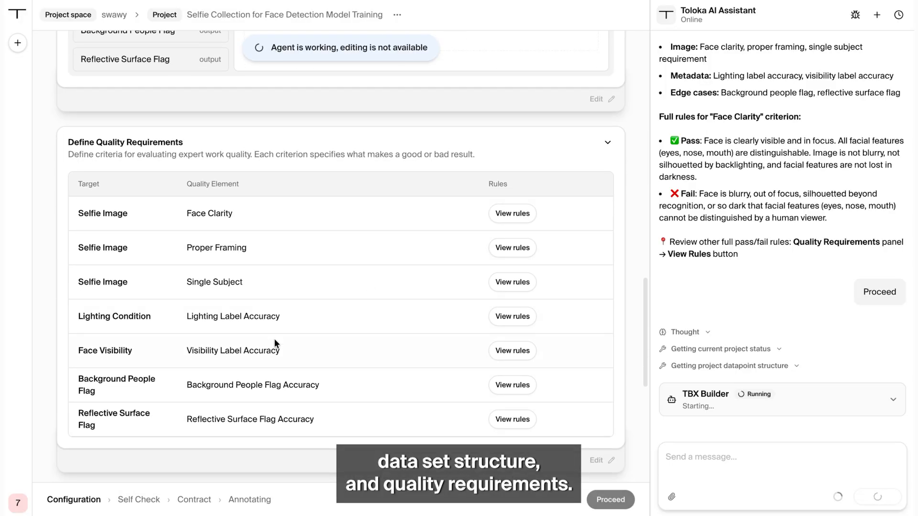
scroll(335, 311, "down", 8)
scroll(603, 280, "down", 3)
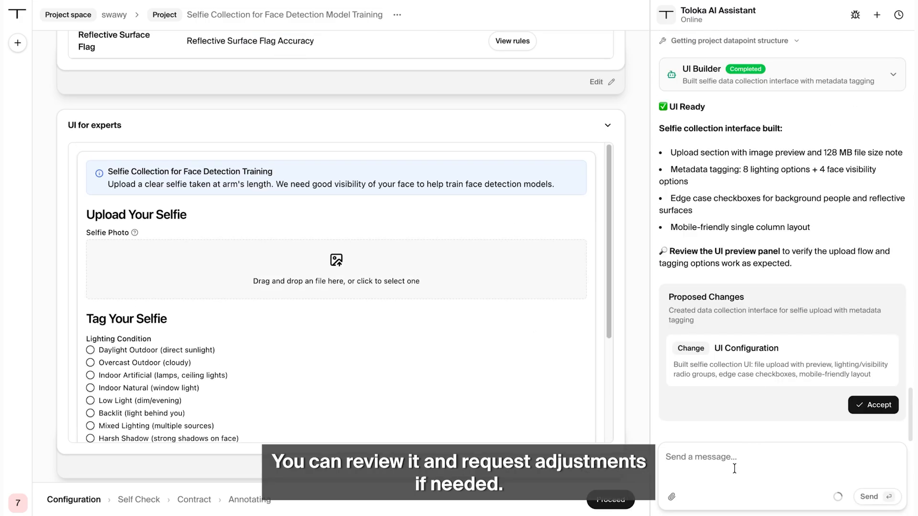
left_click(736, 461)
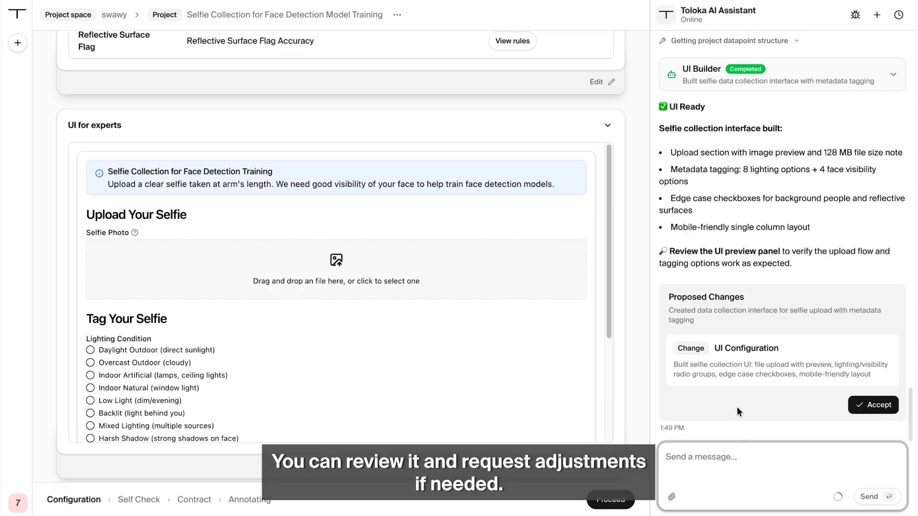
left_click(874, 404)
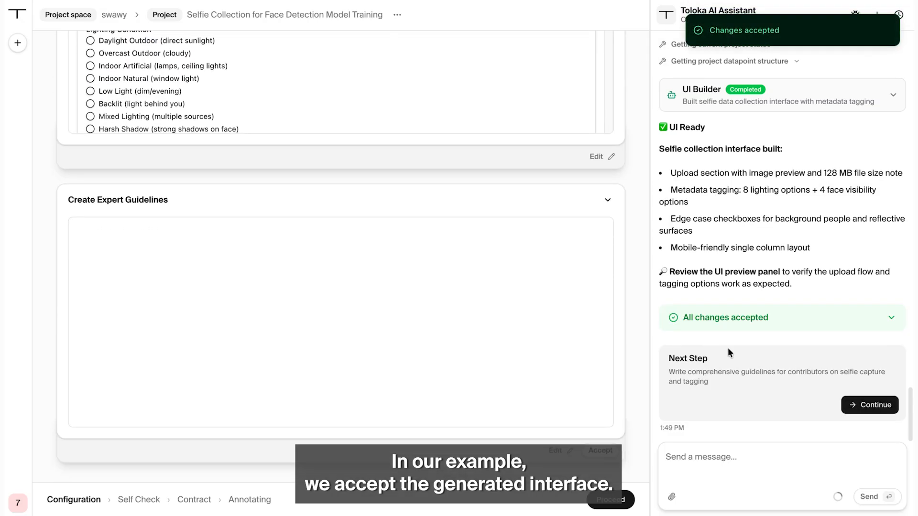
- Have the assistant write the contributor guidelines, read through them to the self-assessment questions, and accept the proposed Instructions change
left_click(870, 405)
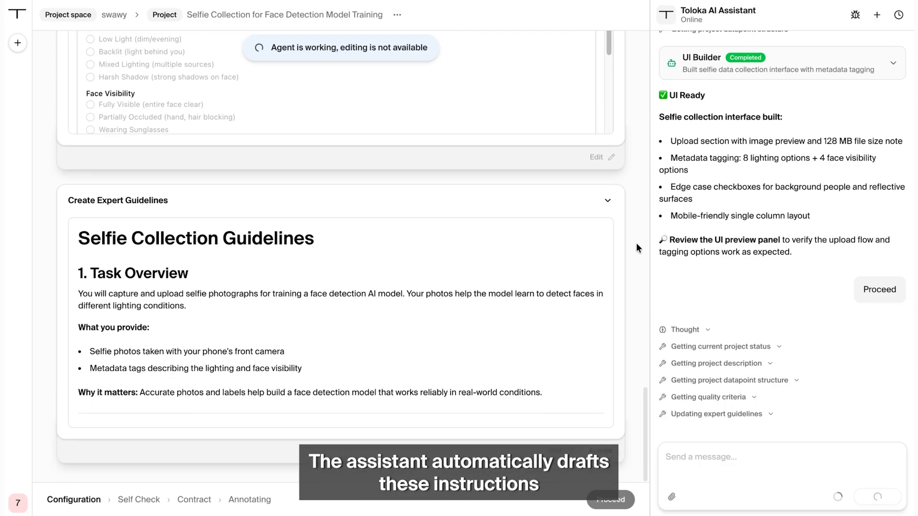
scroll(525, 327, "down", 10)
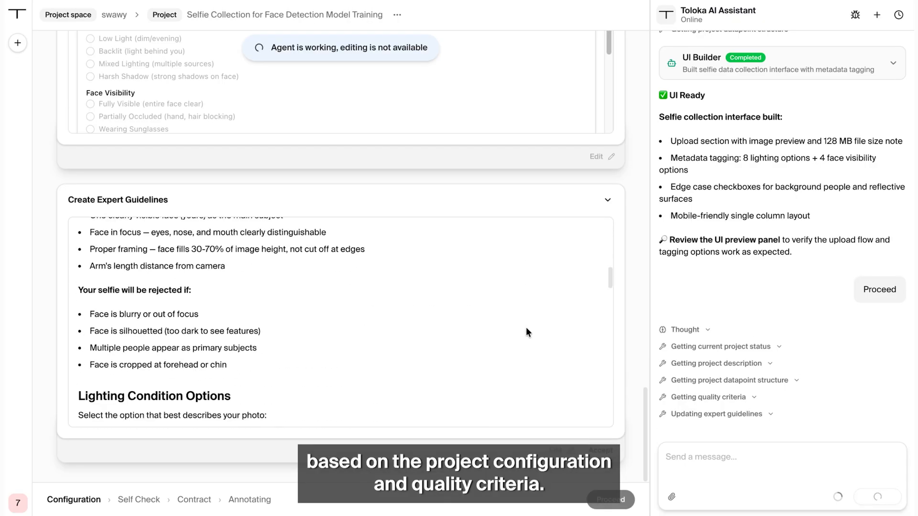
scroll(525, 328, "down", 10)
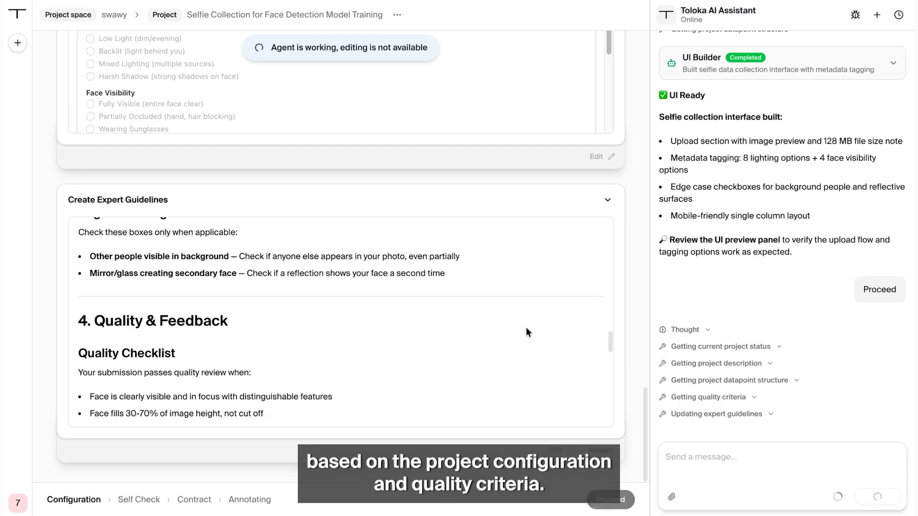
scroll(526, 327, "down", 5)
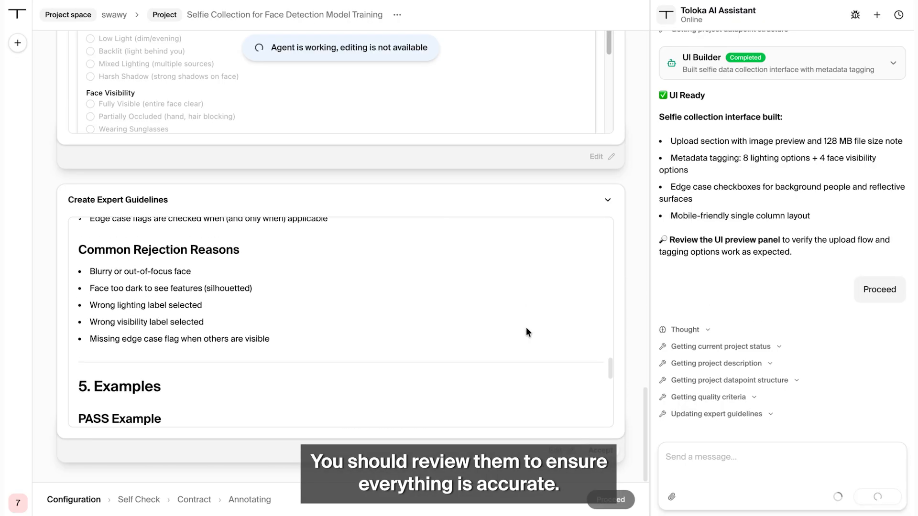
scroll(526, 327, "down", 5)
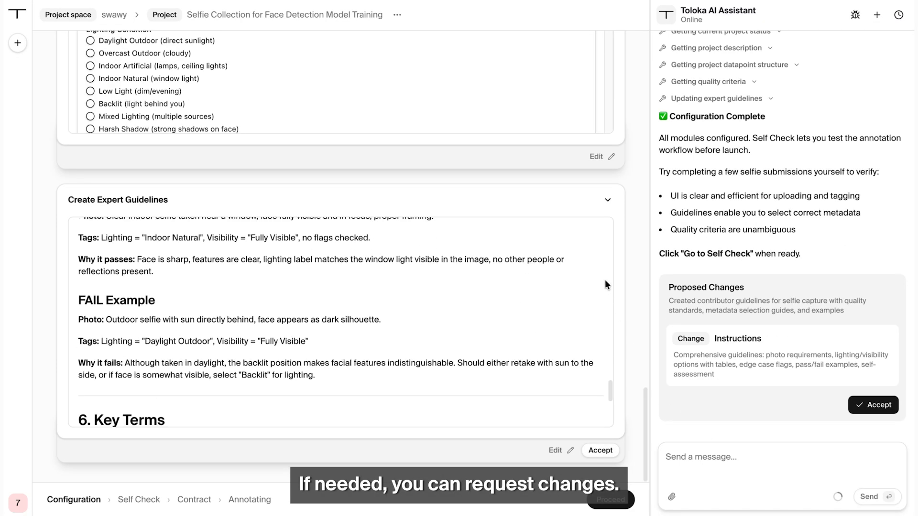
scroll(586, 293, "down", 5)
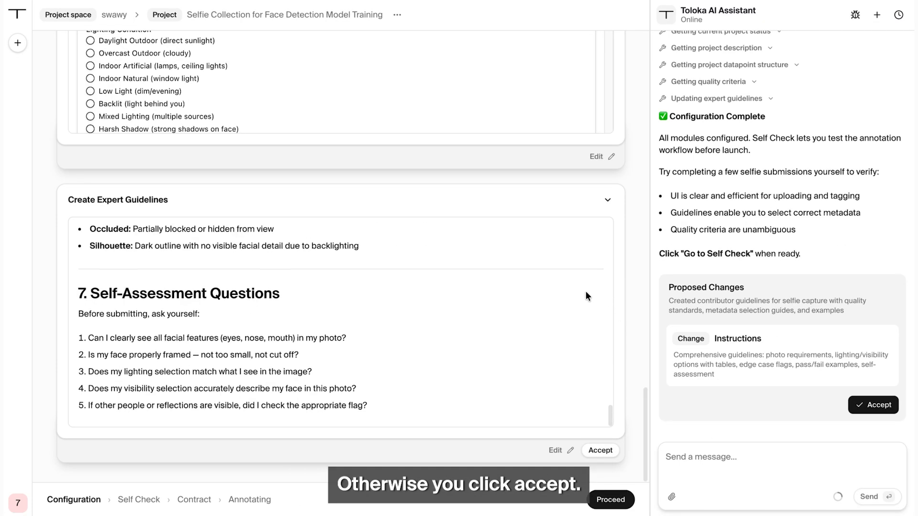
left_click(882, 406)
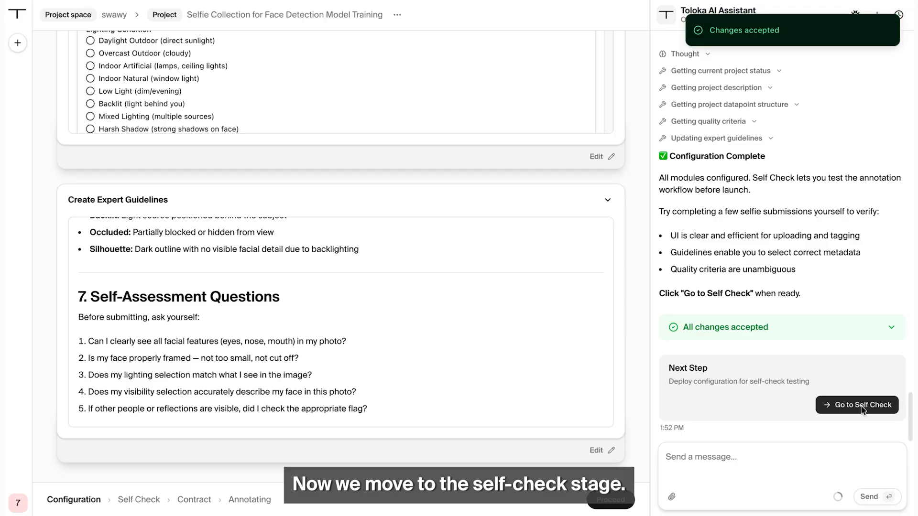
- Deploy the configuration for Self Check testing and read the assistant's testing advice
left_click(863, 405)
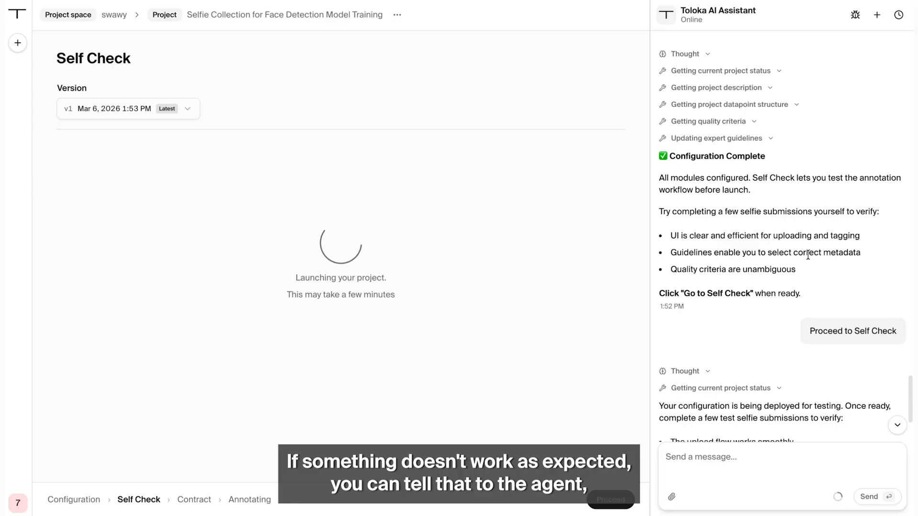
scroll(796, 263, "down", 4)
left_click(732, 457)
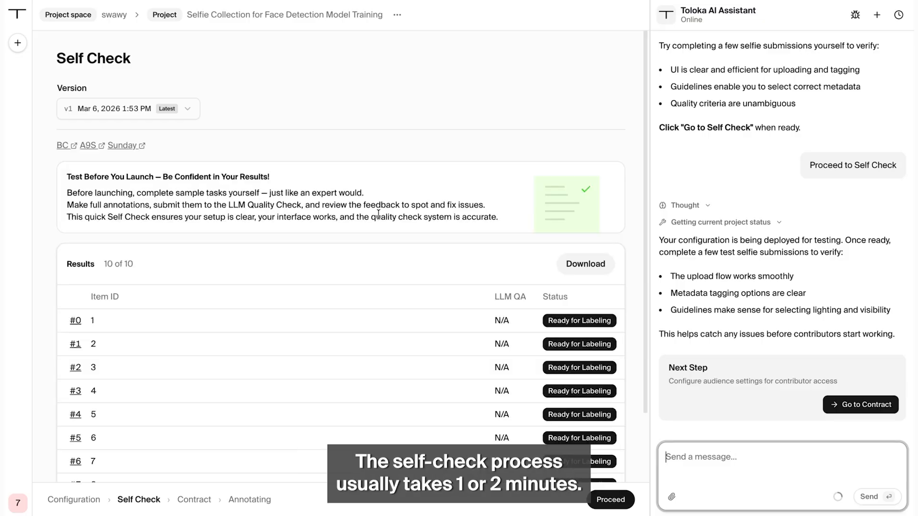
- Examine the selfie upload and tagging form of Self Check item #0 and return to the project
left_click(281, 319)
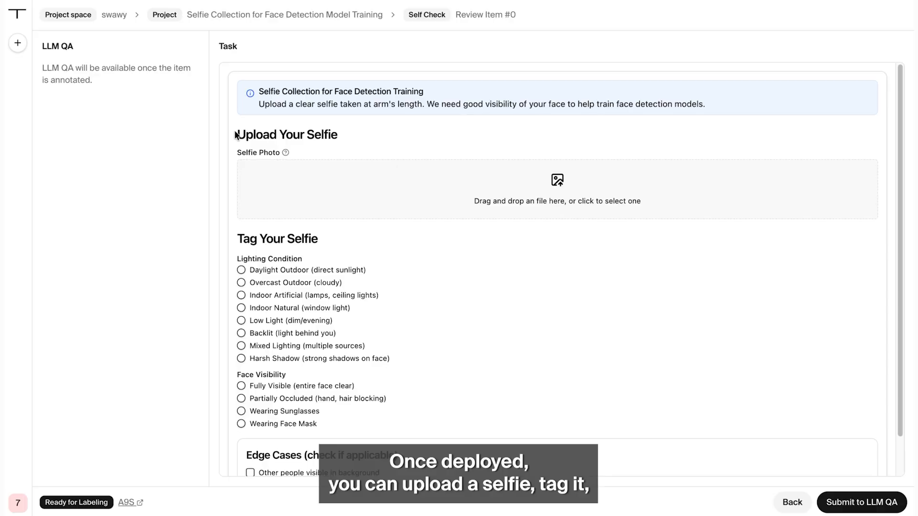
left_click_drag(234, 137, 342, 137)
left_click(300, 237)
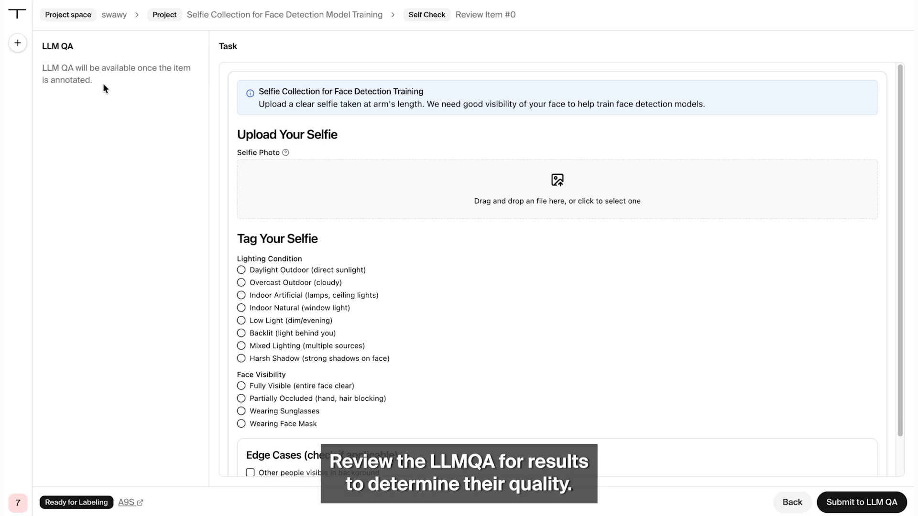
left_click(258, 14)
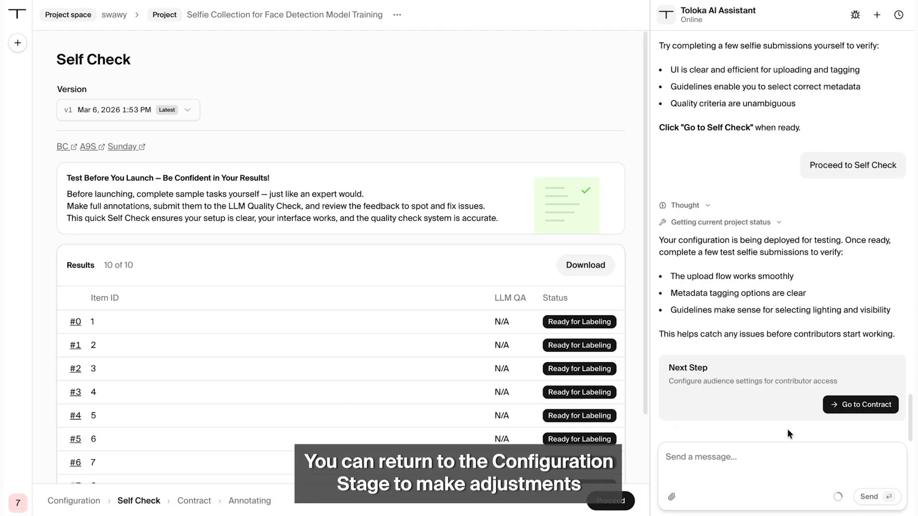
- Move on to the Contract stage and restrict the expert audience to verified experts only
left_click(860, 408)
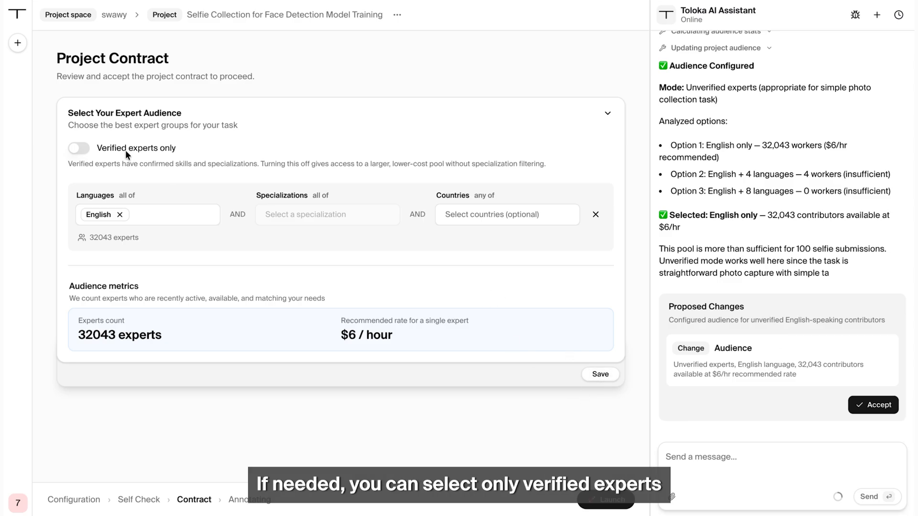
left_click(79, 149)
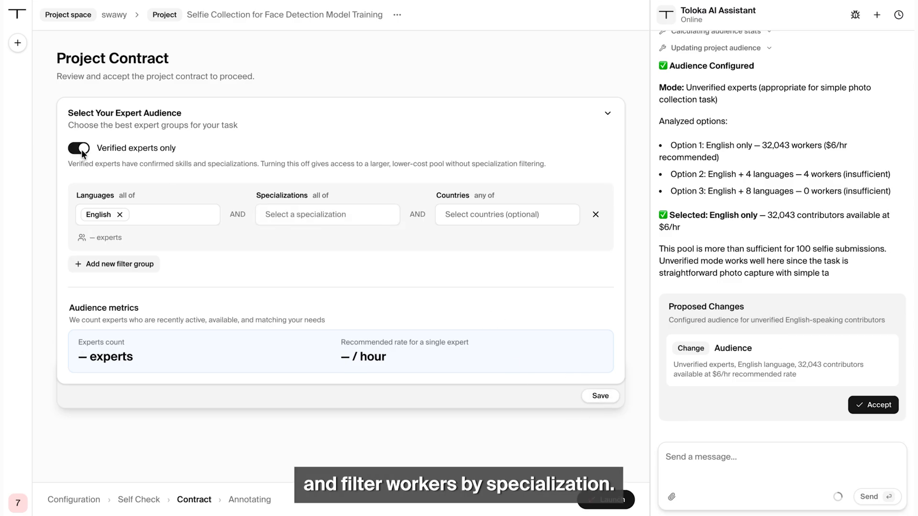
- Try filtering the expert audience by the Medicine / General specialization
left_click(313, 216)
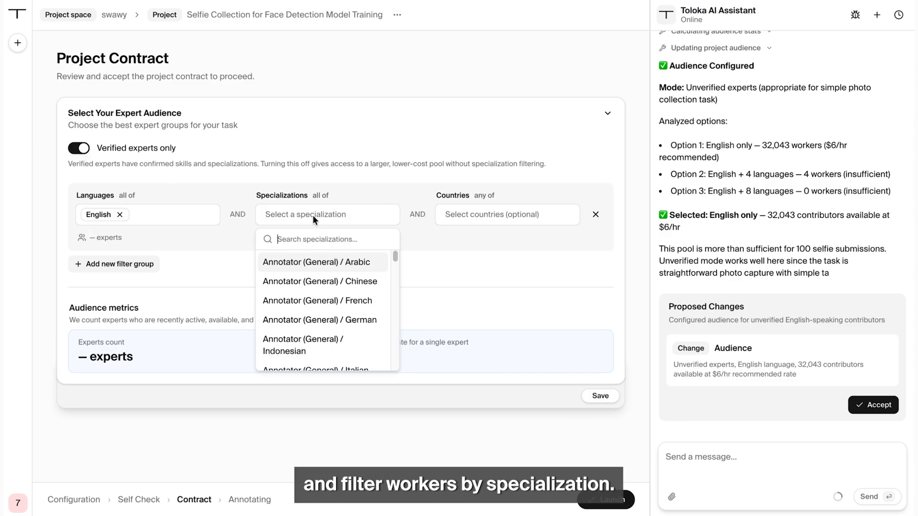
type("medic")
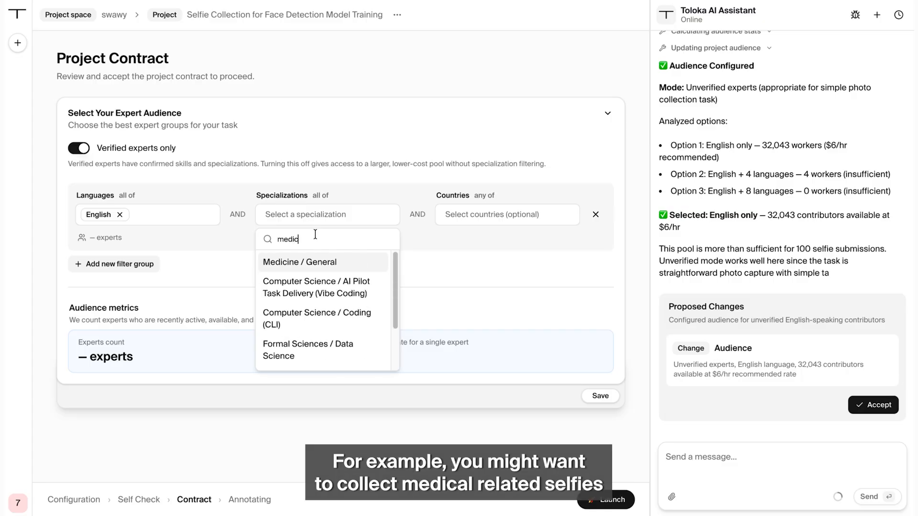
left_click(301, 263)
left_click(415, 254)
- Set the audience specialization filter to Computer Science / Cybersecurity Analyst
left_click(341, 215)
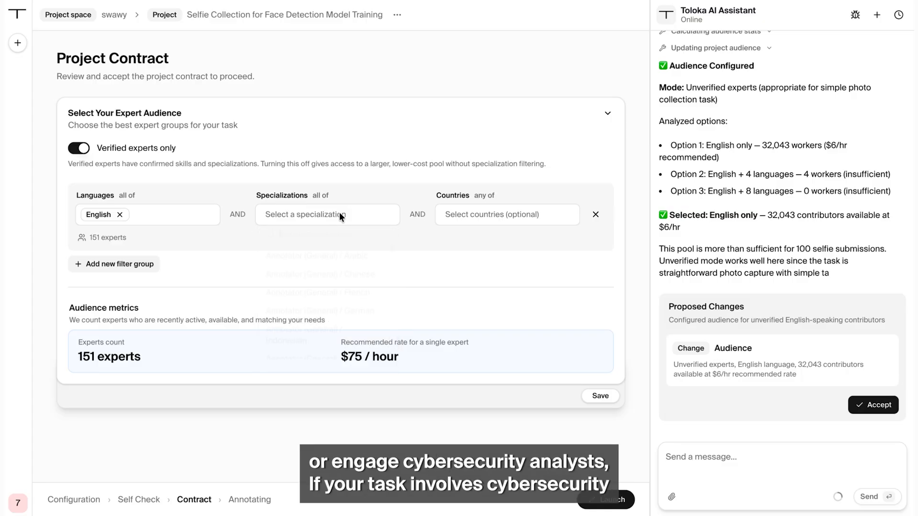
type("cyber")
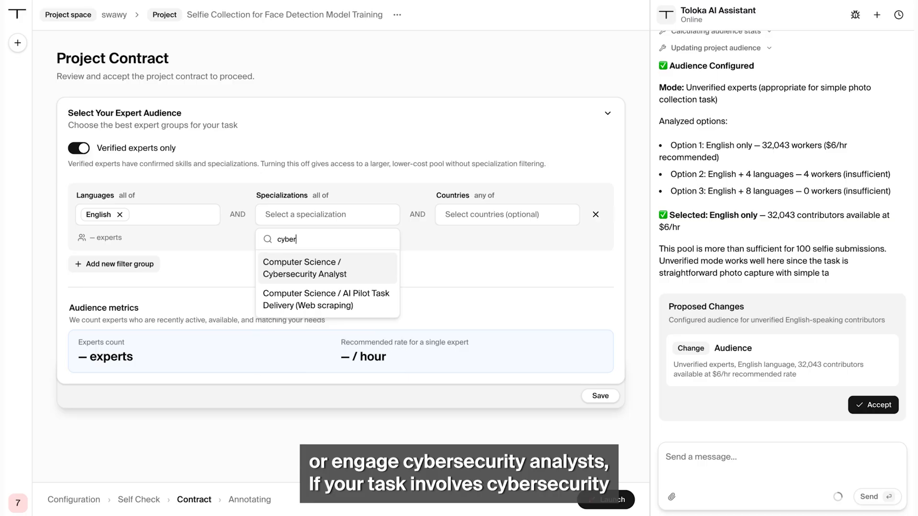
left_click(340, 262)
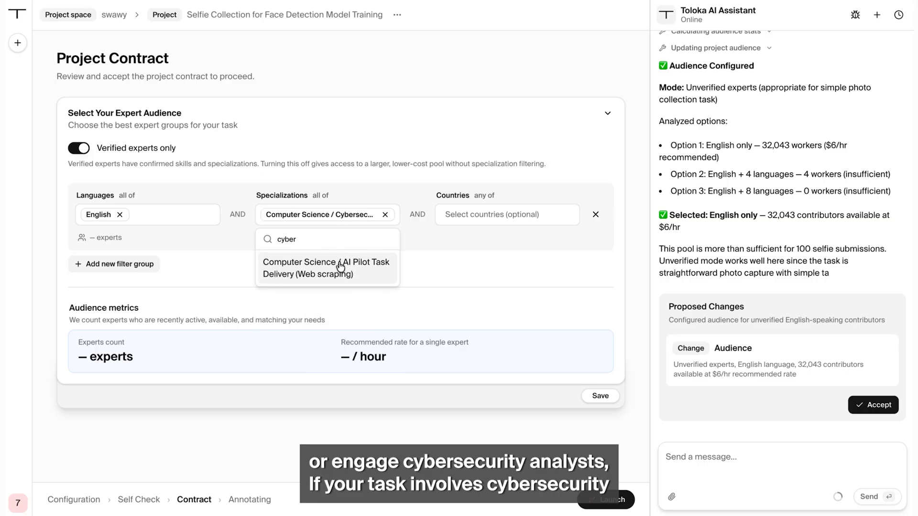
- Remove the specialization filter and verified-only restriction, and accept the assistant's proposed audience of unverified English-speaking experts
left_click(385, 214)
left_click(79, 148)
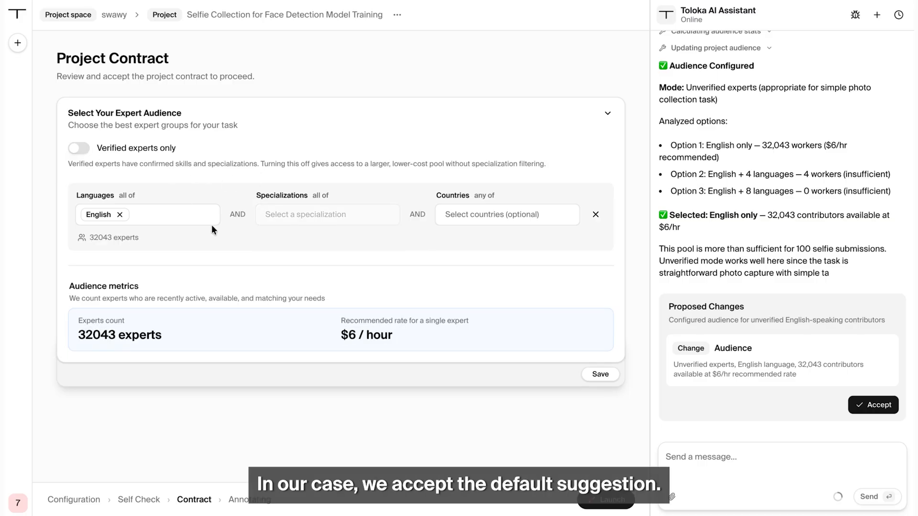
left_click(873, 405)
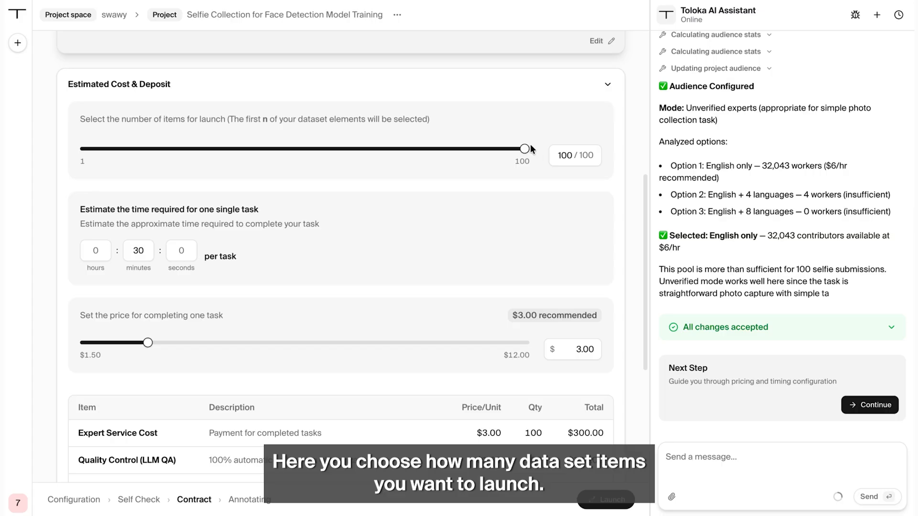
- Try a launch size of 50 dataset items and set it back to all 100
left_click_drag(524, 149, 302, 149)
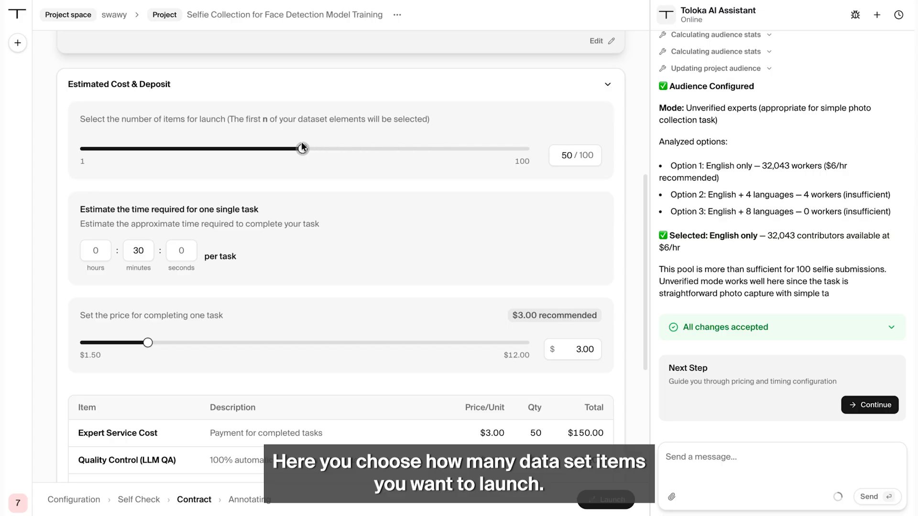
double_click(567, 155)
type("100")
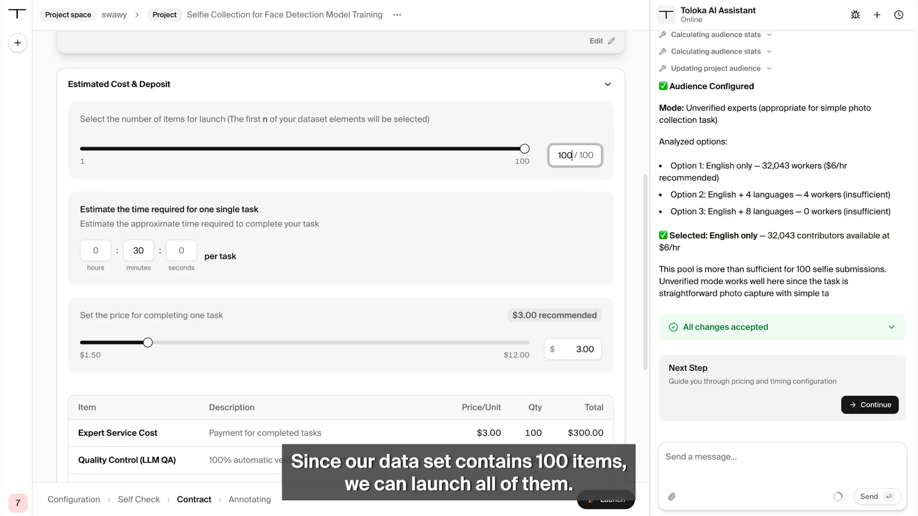
left_click(535, 232)
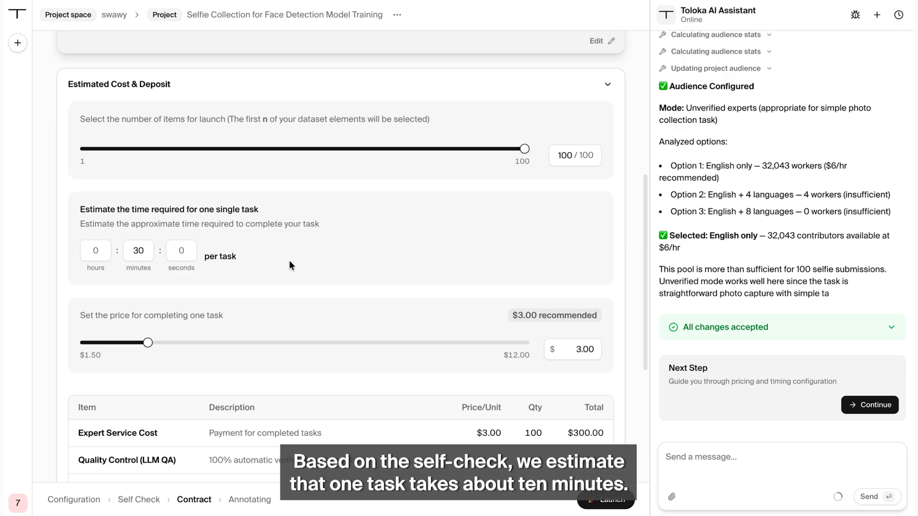
- Set the estimated time required for one single task to 10 minutes
double_click(138, 250)
type("10")
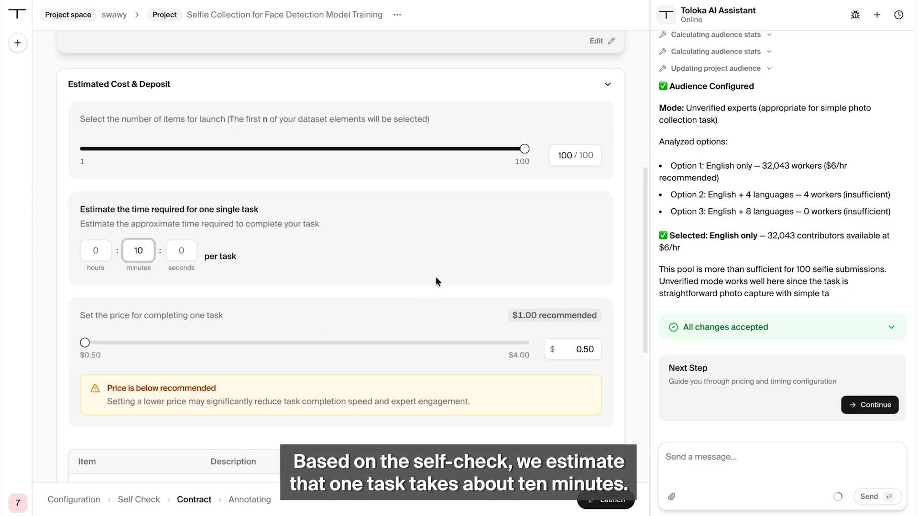
left_click(435, 276)
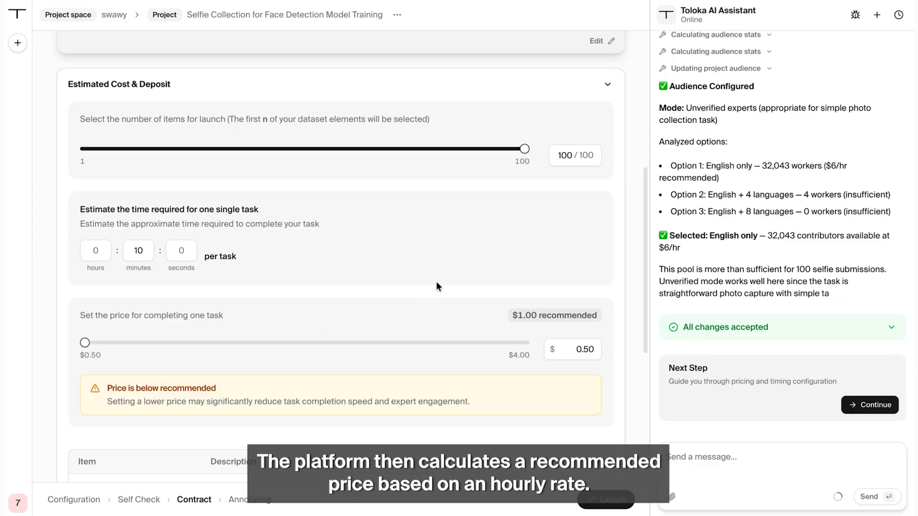
- Compare the recommended price per task with the recommended hourly rate in the audience metrics
left_click_drag(509, 316, 594, 316)
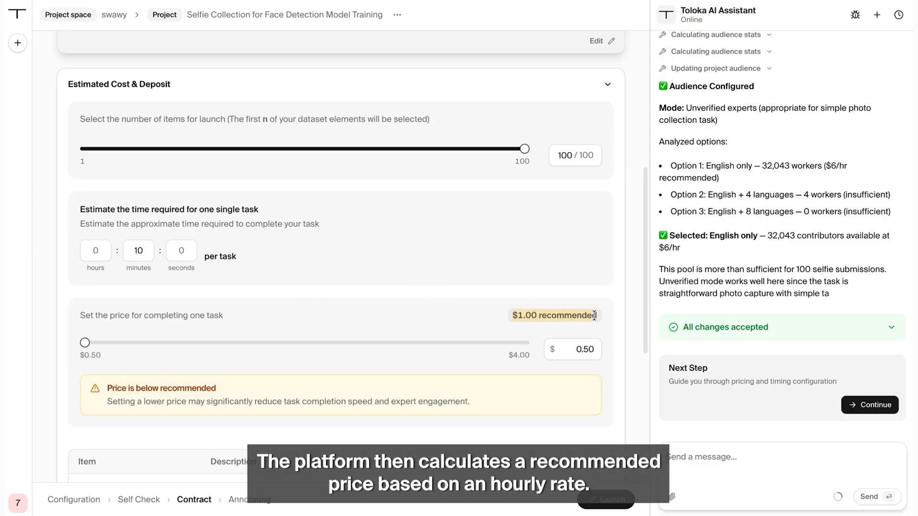
left_click(534, 334)
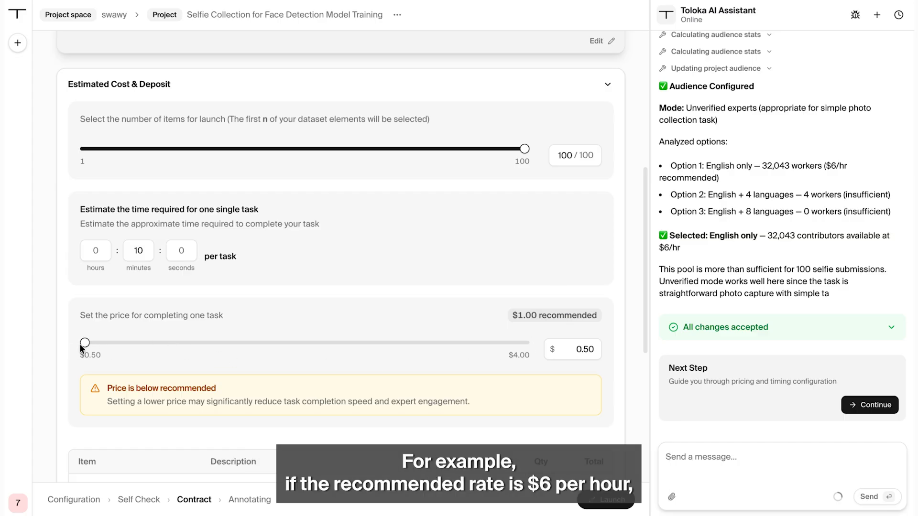
mouse_move(84, 342)
left_mouse_down()
mouse_move(436, 344)
mouse_move(84, 342)
left_mouse_up()
scroll(479, 314, "up", 3)
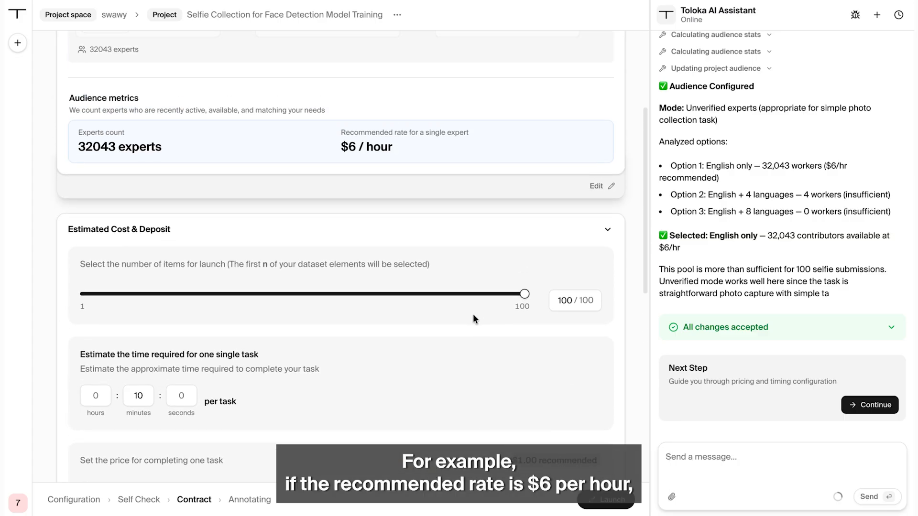
left_click_drag(339, 128, 416, 142)
left_click(416, 142)
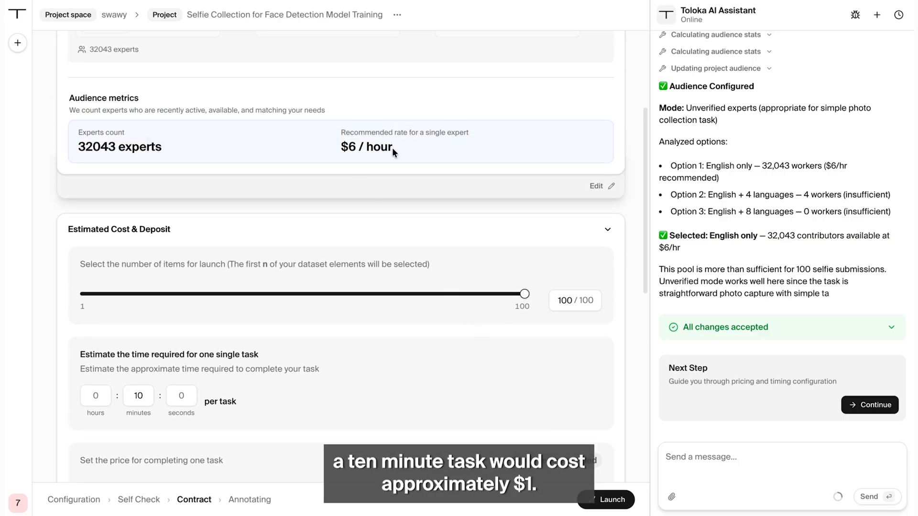
scroll(392, 147, "down", 3)
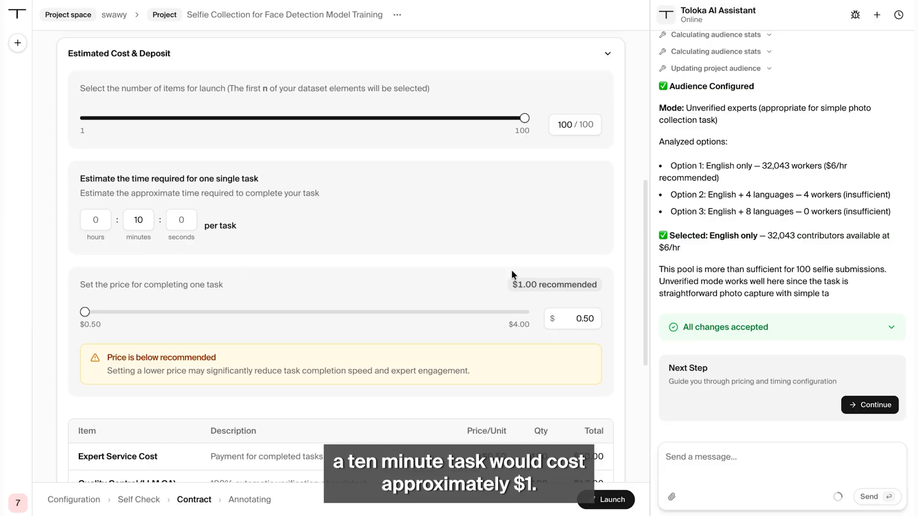
scroll(628, 313, "up", 1)
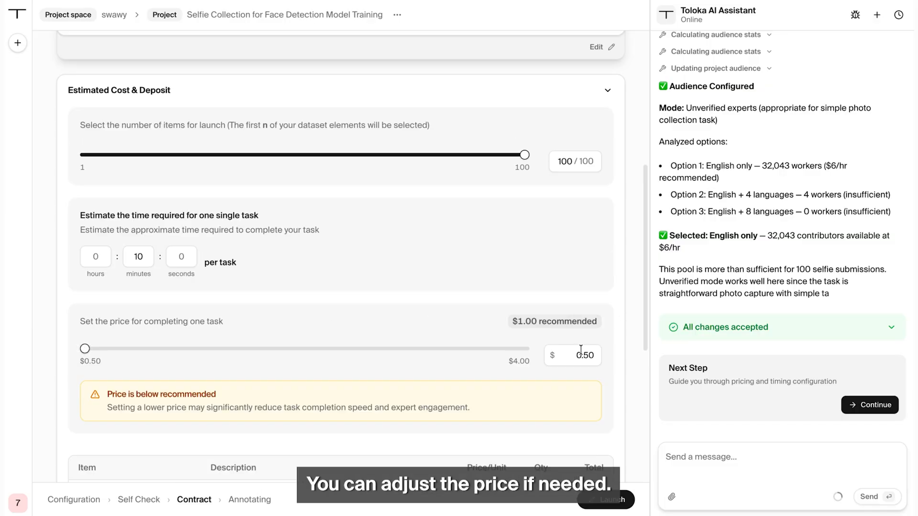
- Save the estimated cost and deposit settings and accept the agreement on project settings and cost breakdown
scroll(545, 241, "down", 3)
scroll(545, 239, "down", 3)
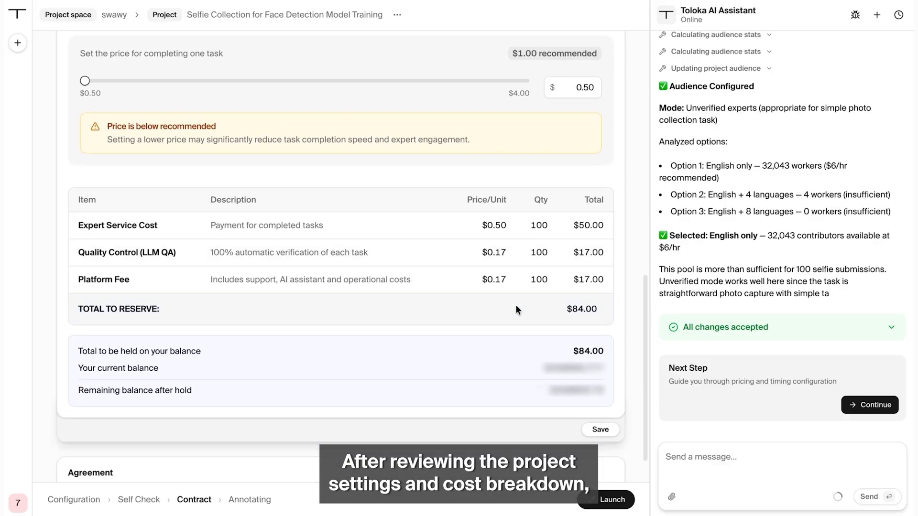
left_click(600, 429)
scroll(627, 324, "down", 1)
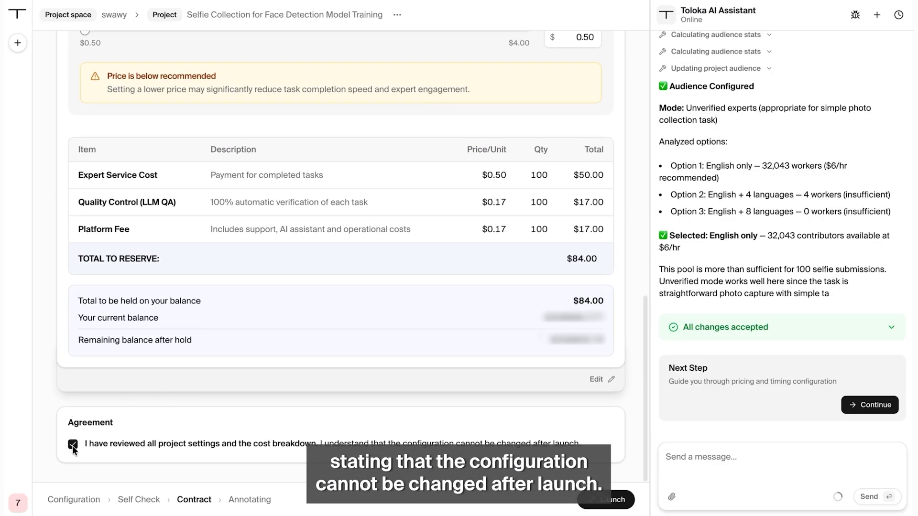
- Review the completed contract's audience and cost settings and launch the project
scroll(627, 323, "up", 15)
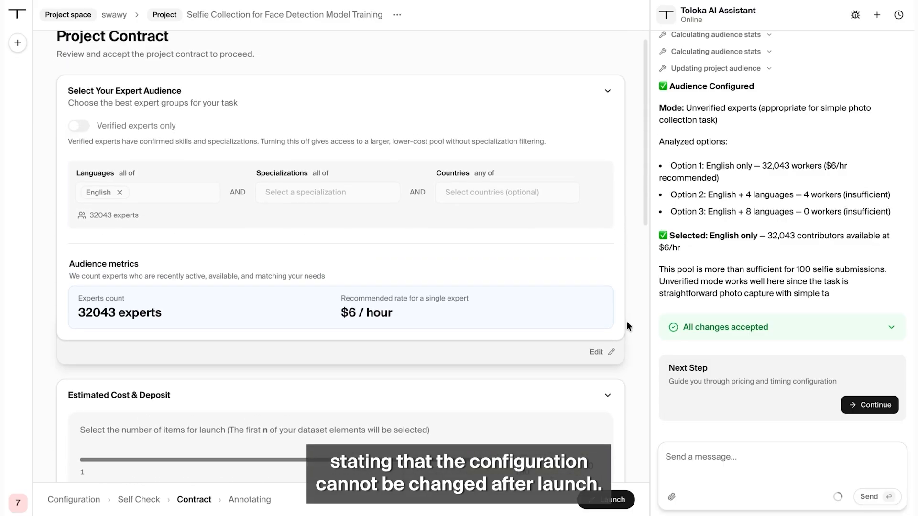
scroll(627, 327, "up", 1)
scroll(626, 321, "down", 15)
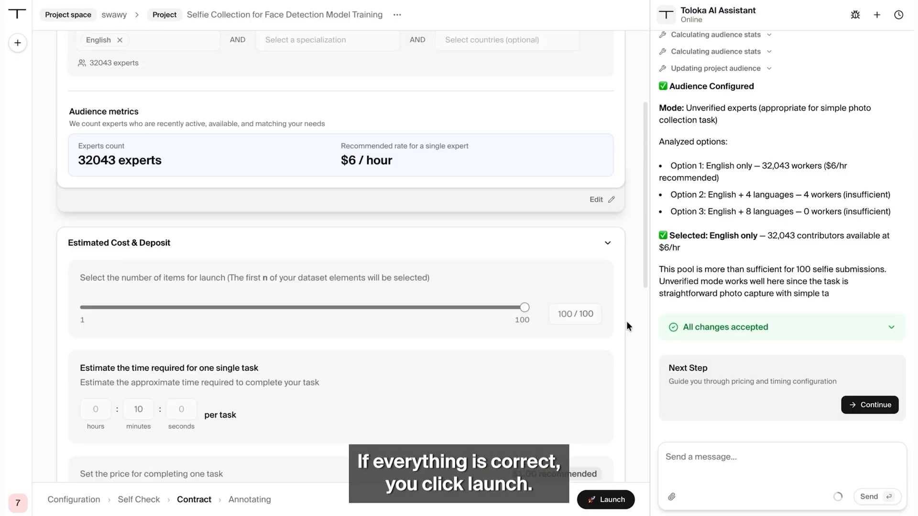
left_click(603, 500)
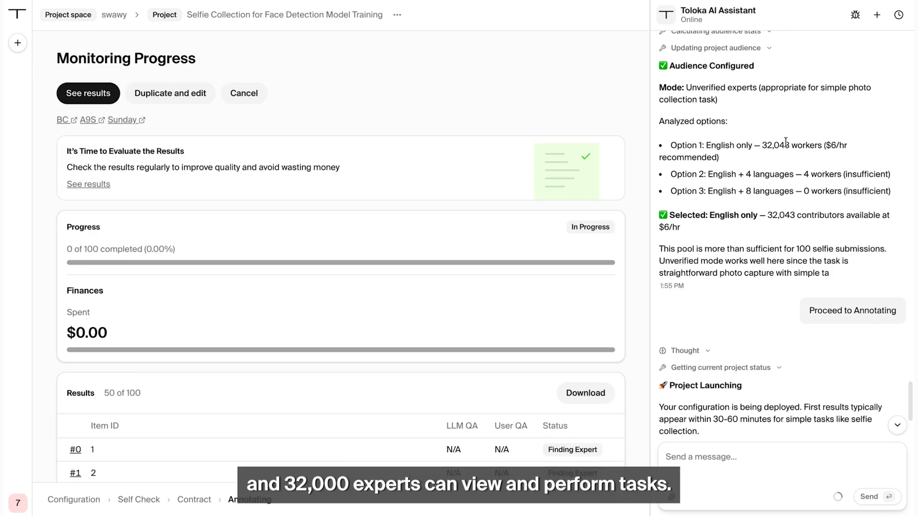
- Examine the project's progress, spending and results list, including item statuses and the LLM QA and User QA columns
scroll(550, 190, "down", 3)
scroll(548, 190, "down", 7)
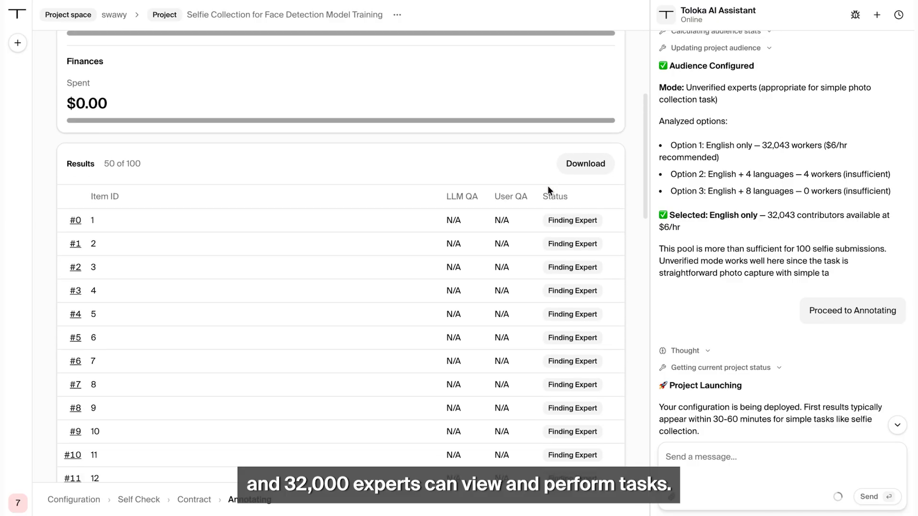
scroll(547, 186, "down", 3)
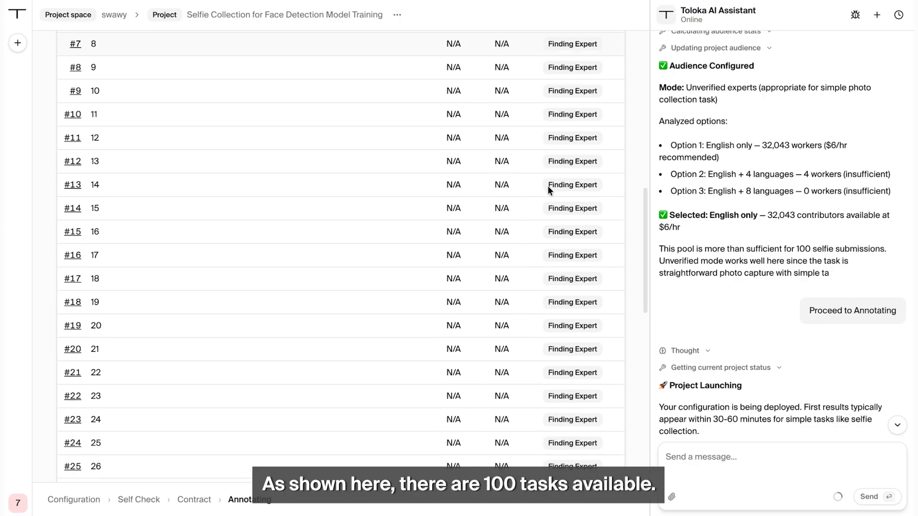
scroll(547, 186, "up", 8)
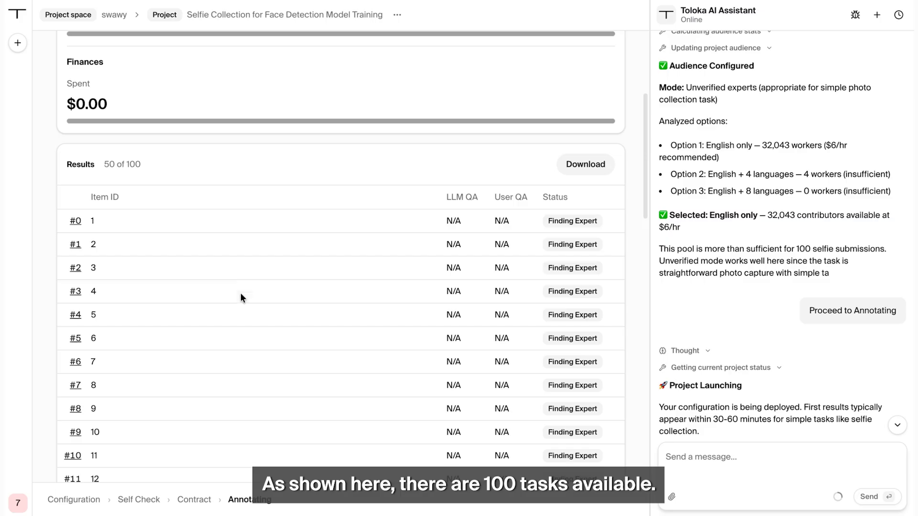
scroll(240, 294, "down", 10)
left_click(245, 270)
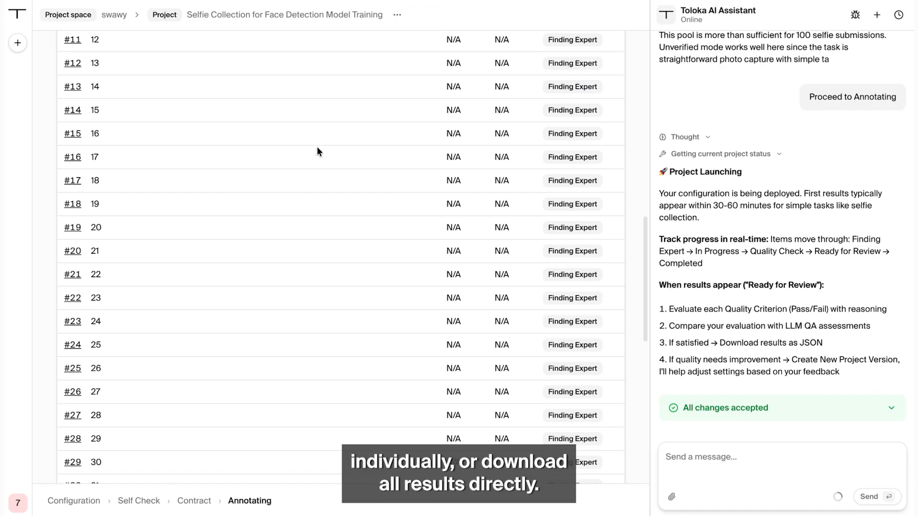
scroll(480, 278, "up", 10)
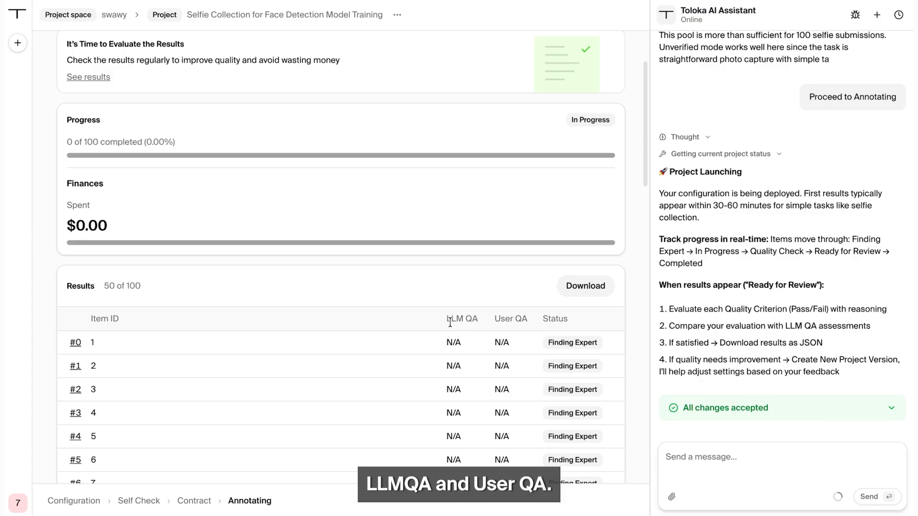
left_click(429, 340)
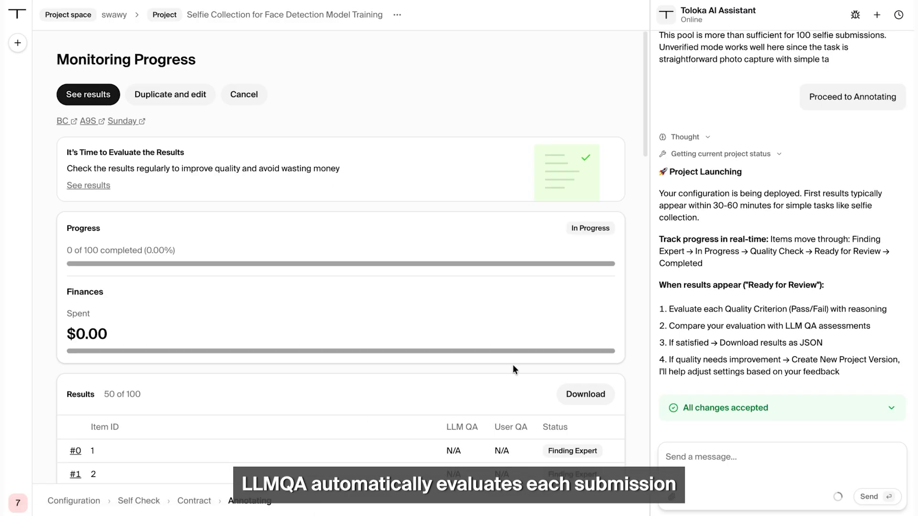
scroll(512, 364, "down", 3)
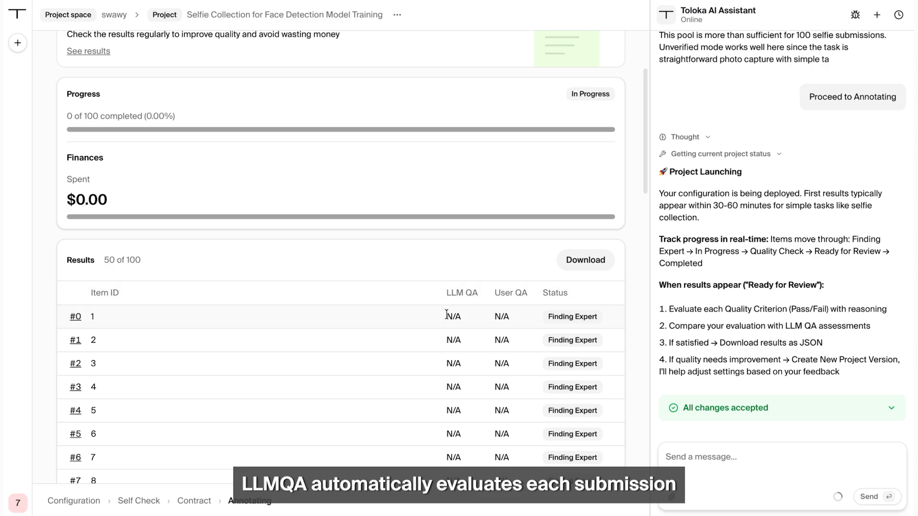
scroll(467, 246, "up", 3)
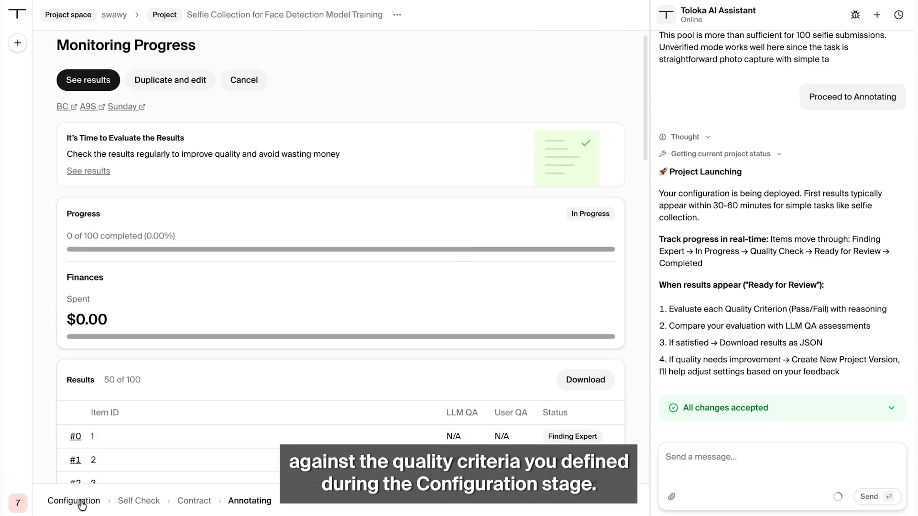
scroll(300, 348, "down", 1)
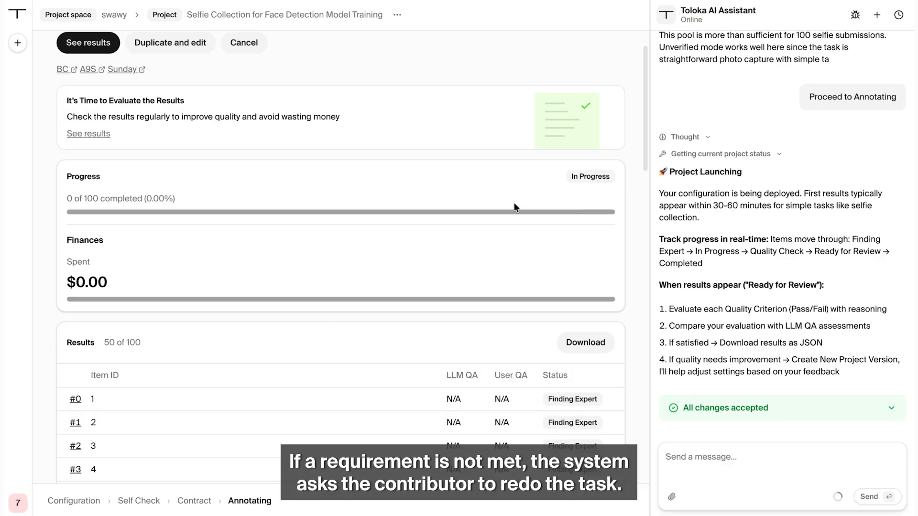
- Inspect the LLM QA, task and User QA areas of Review Item #0, and return to the project's progress dashboard
left_click(429, 399)
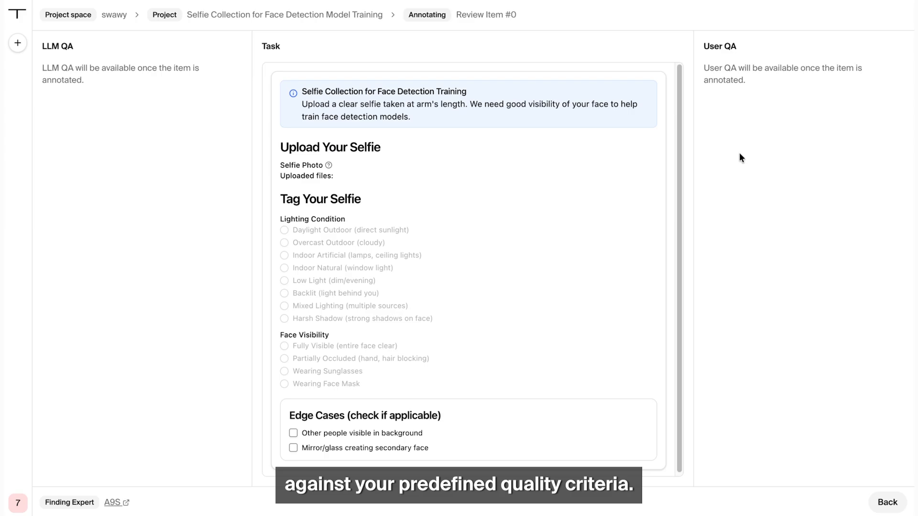
left_click(371, 18)
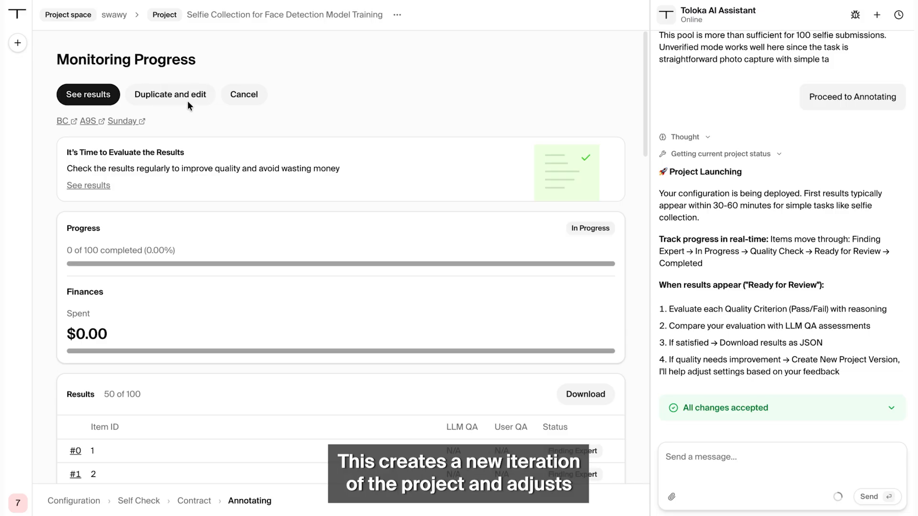
scroll(470, 348, "down", 3)
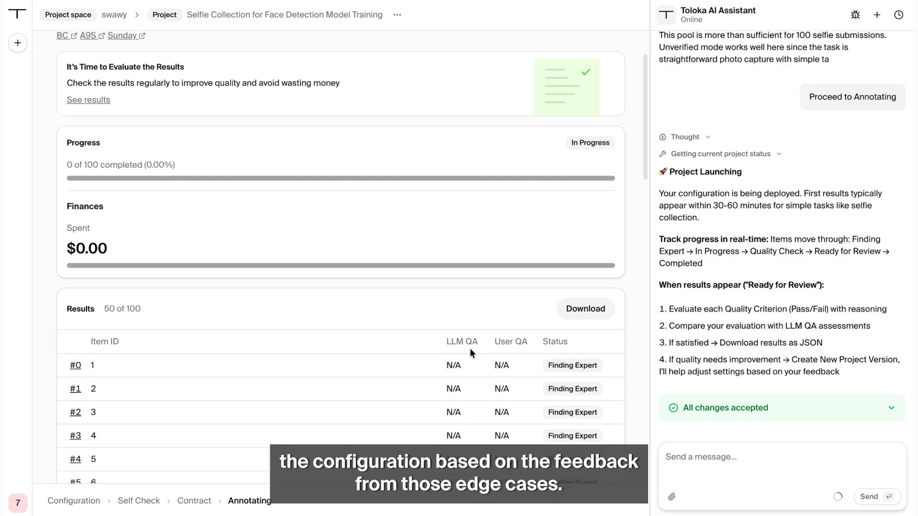
scroll(503, 475, "down", 3)
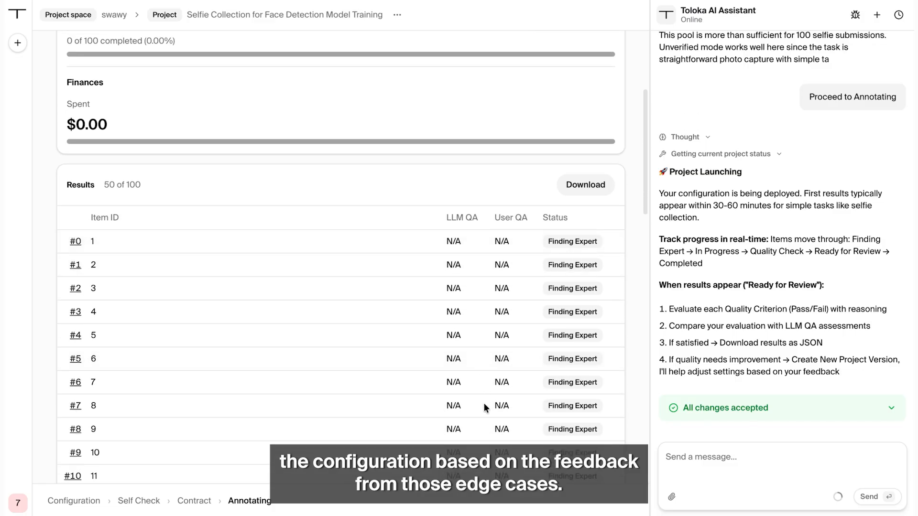
scroll(521, 191, "up", 6)
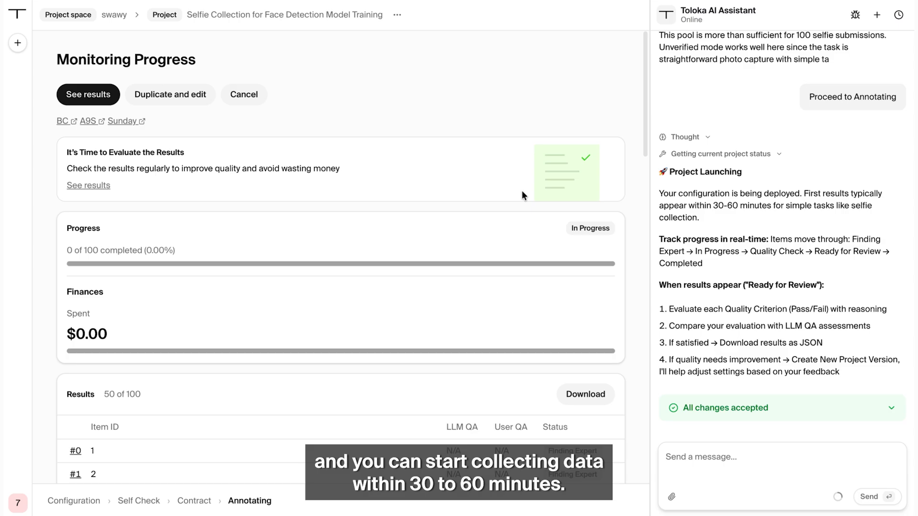
scroll(425, 265, "down", 3)
scroll(425, 266, "up", 3)
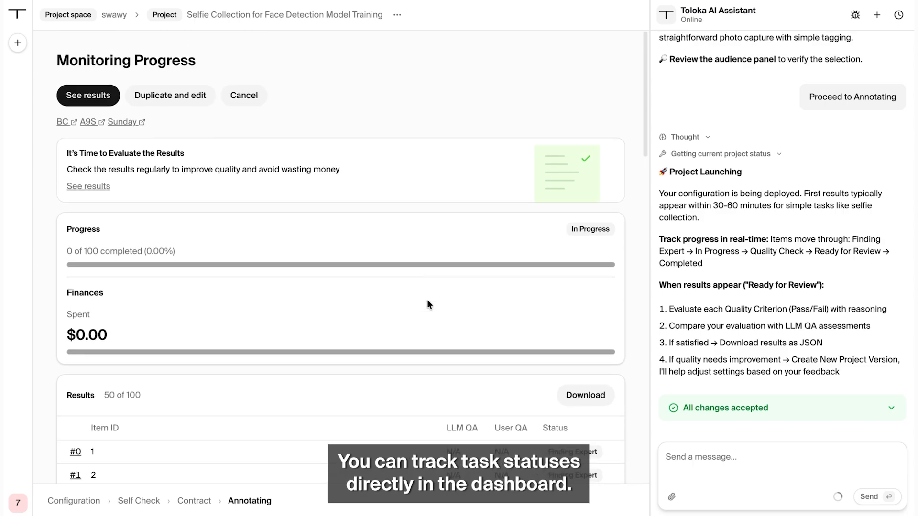